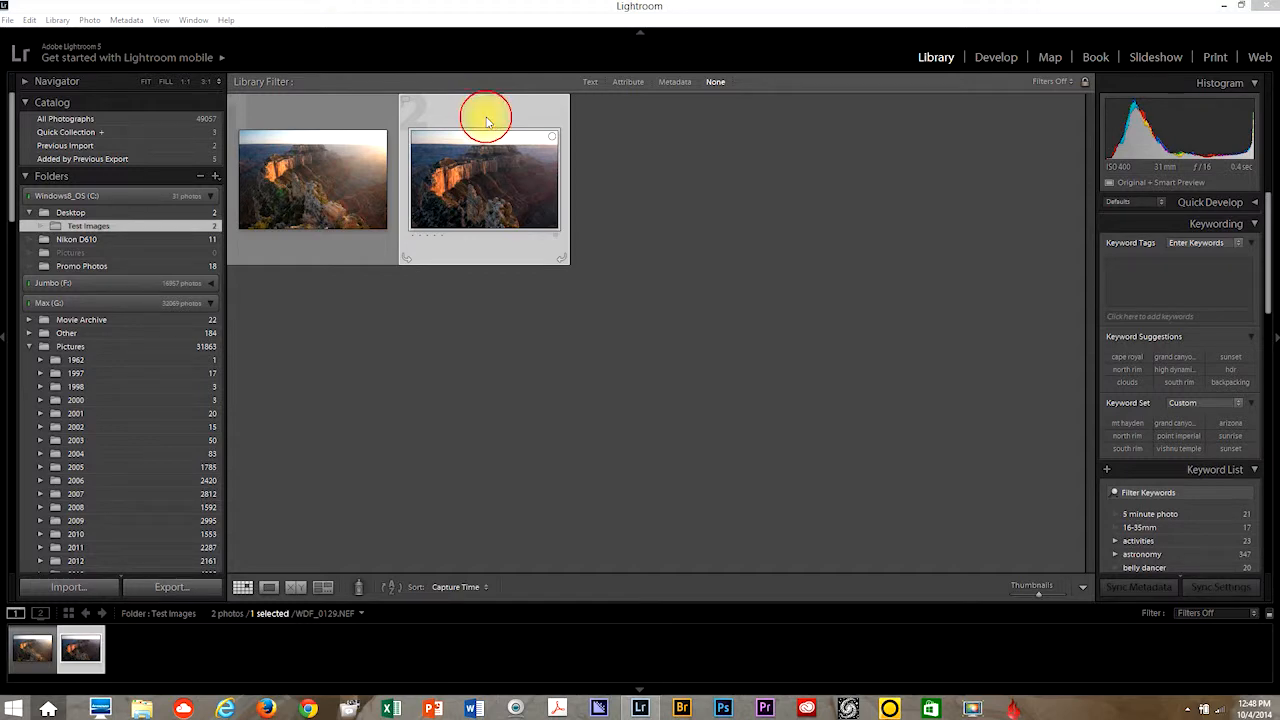
Open the second canyon photo for developing and add a horizontal graduated filter over the sky down to the horizon
{"action": "double_click", "coordinate": [487, 121]}
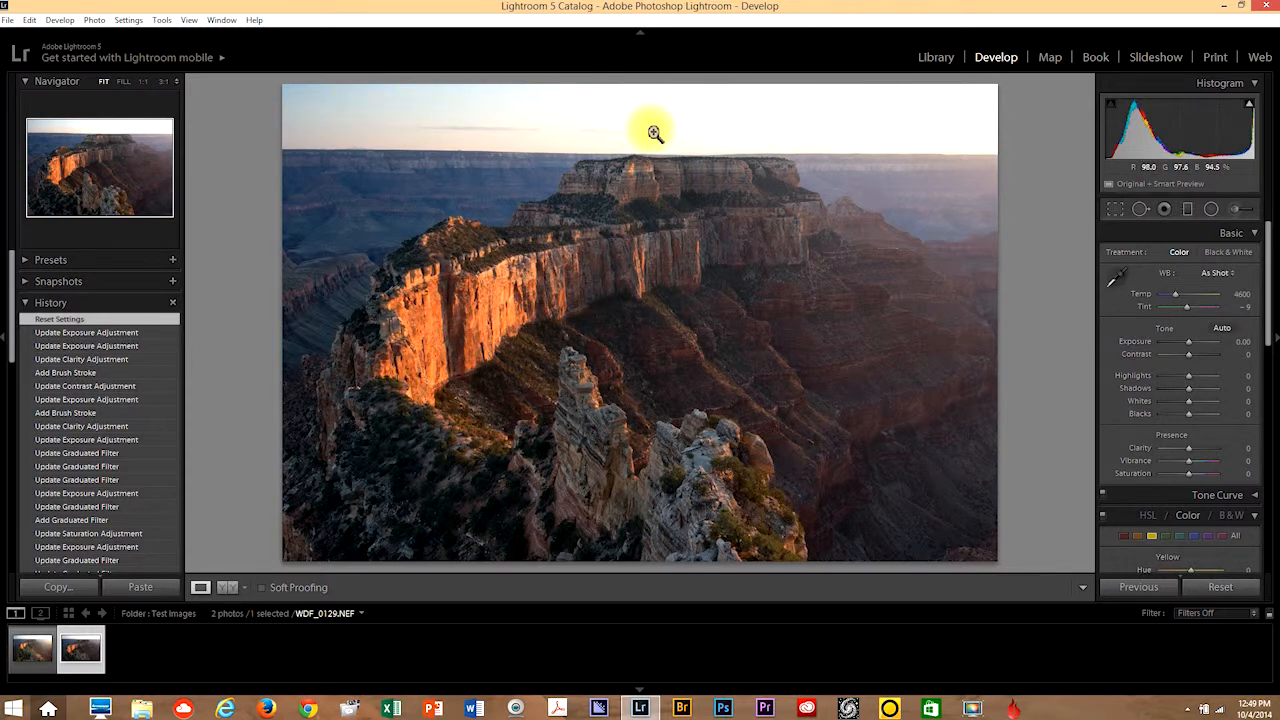
{"action": "left_click", "coordinate": [1189, 210]}
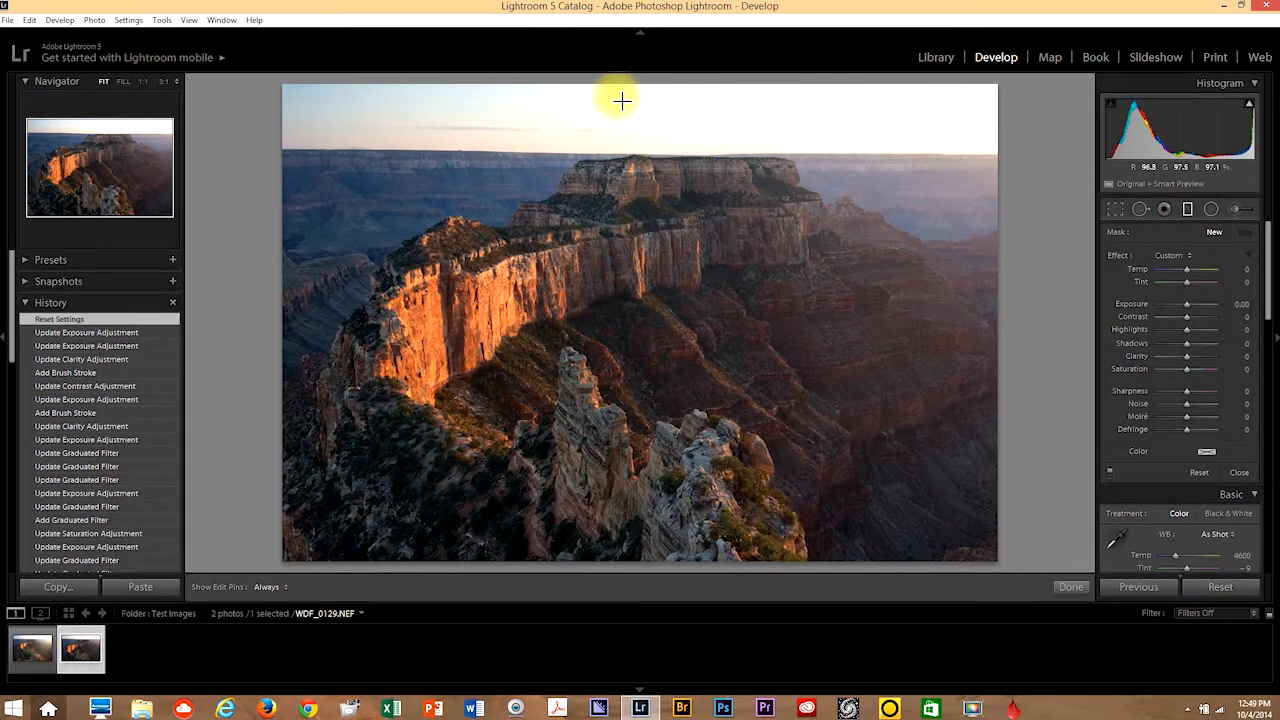
{"action": "left_click_drag", "start_coordinate": [631, 93], "coordinate": [634, 160]}
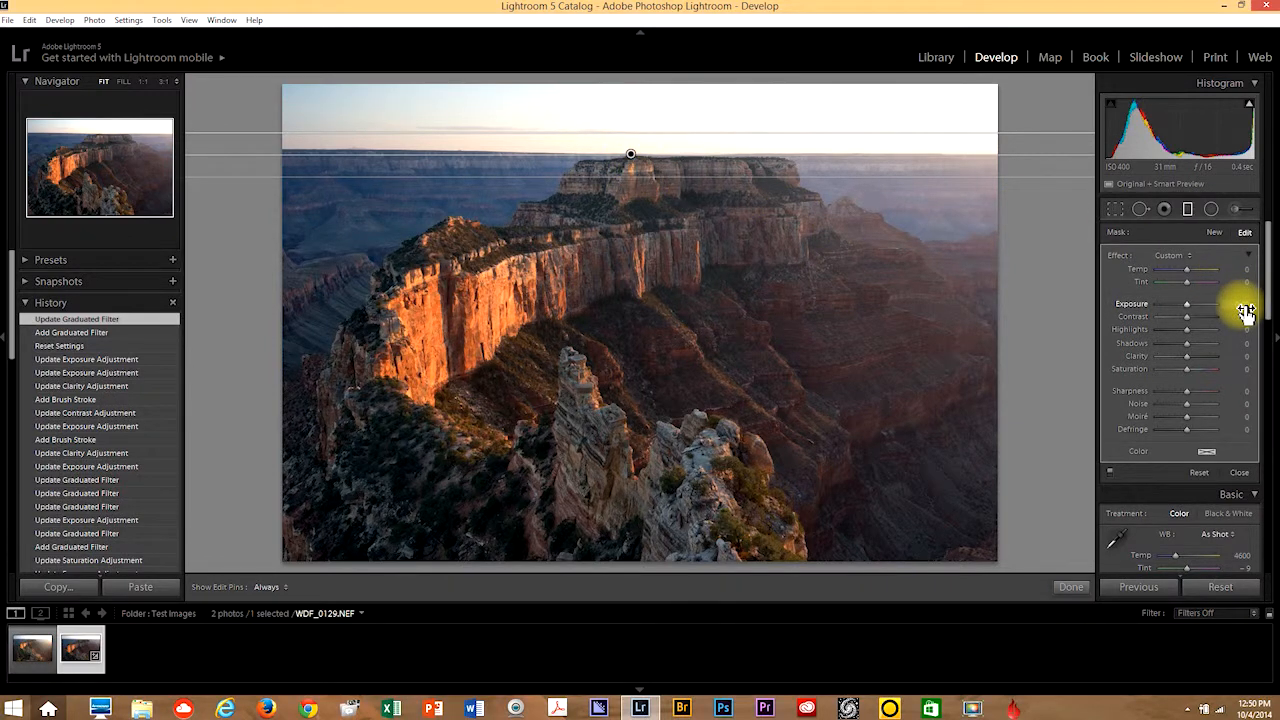
Set the sky graduated filter's exposure to -0.50 and its saturation to 20
{"action": "left_click_drag", "start_coordinate": [1245, 307], "coordinate": [1229, 307]}
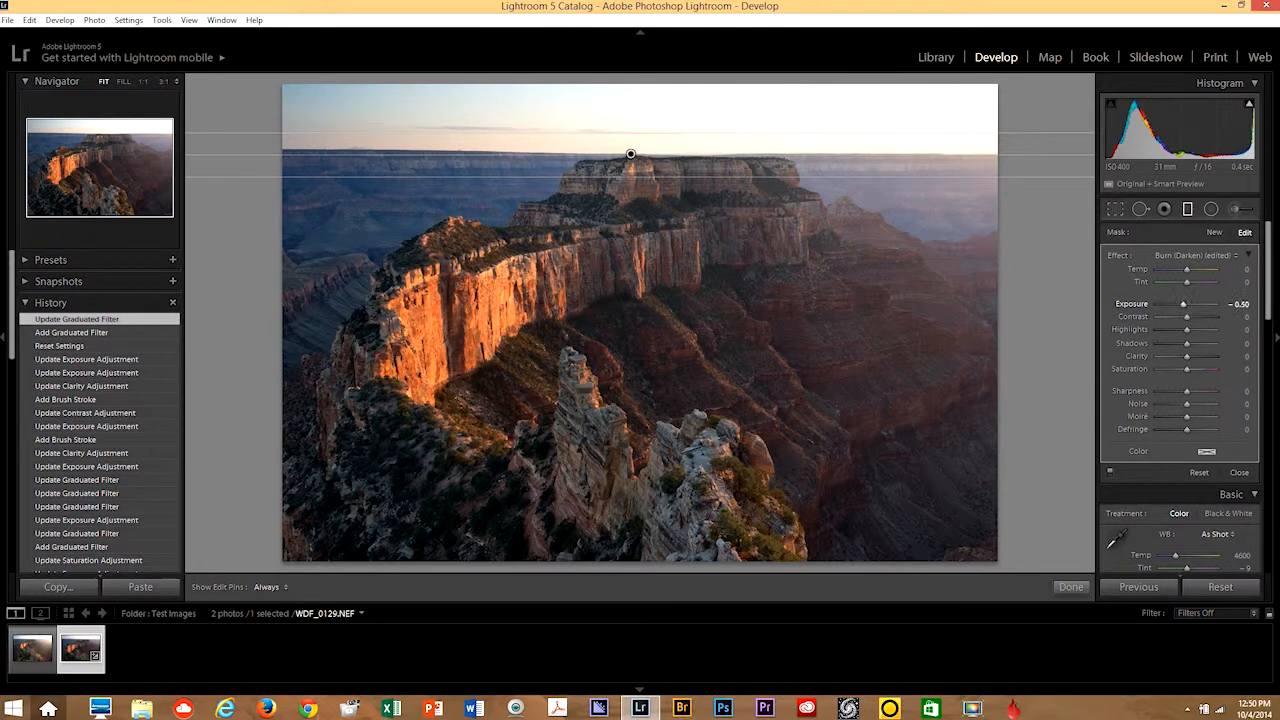
{"action": "left_click_drag", "start_coordinate": [1229, 307], "coordinate": [1234, 312]}
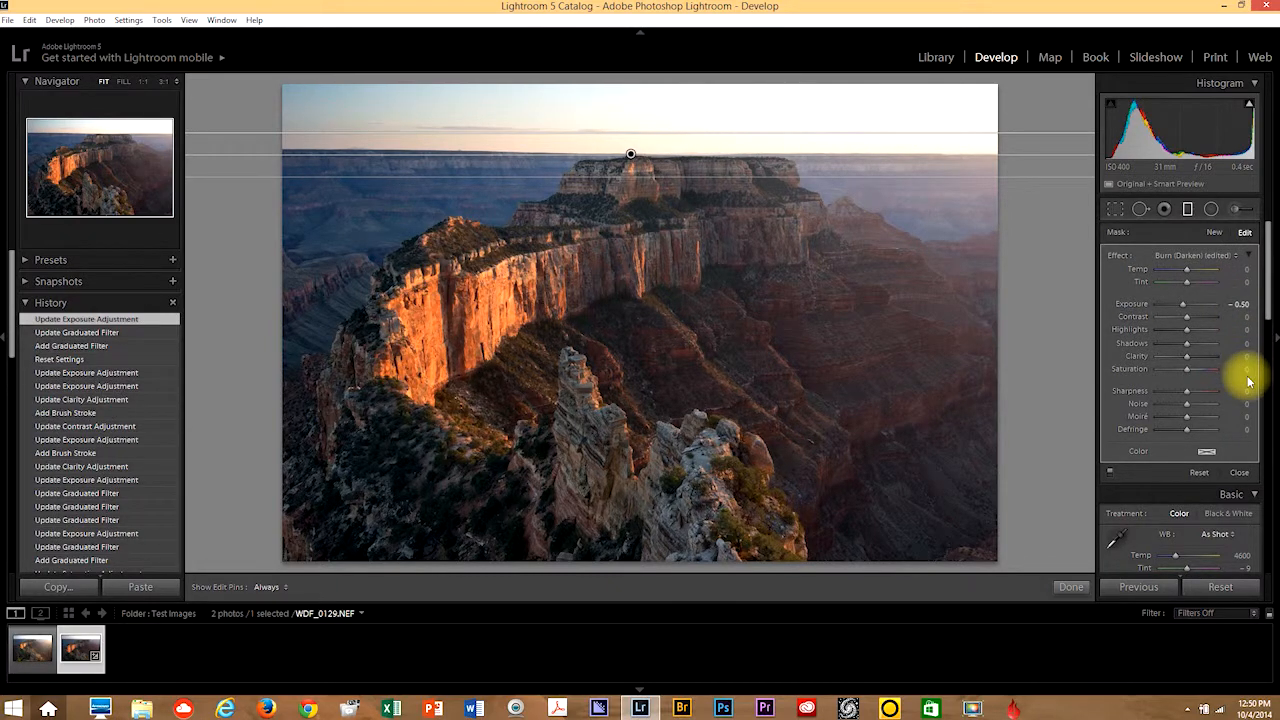
{"action": "mouse_move", "coordinate": [1242, 373]}
{"action": "left_mouse_down"}
{"action": "mouse_move", "coordinate": [1262, 373]}
{"action": "mouse_move", "coordinate": [1240, 376]}
{"action": "left_mouse_up"}
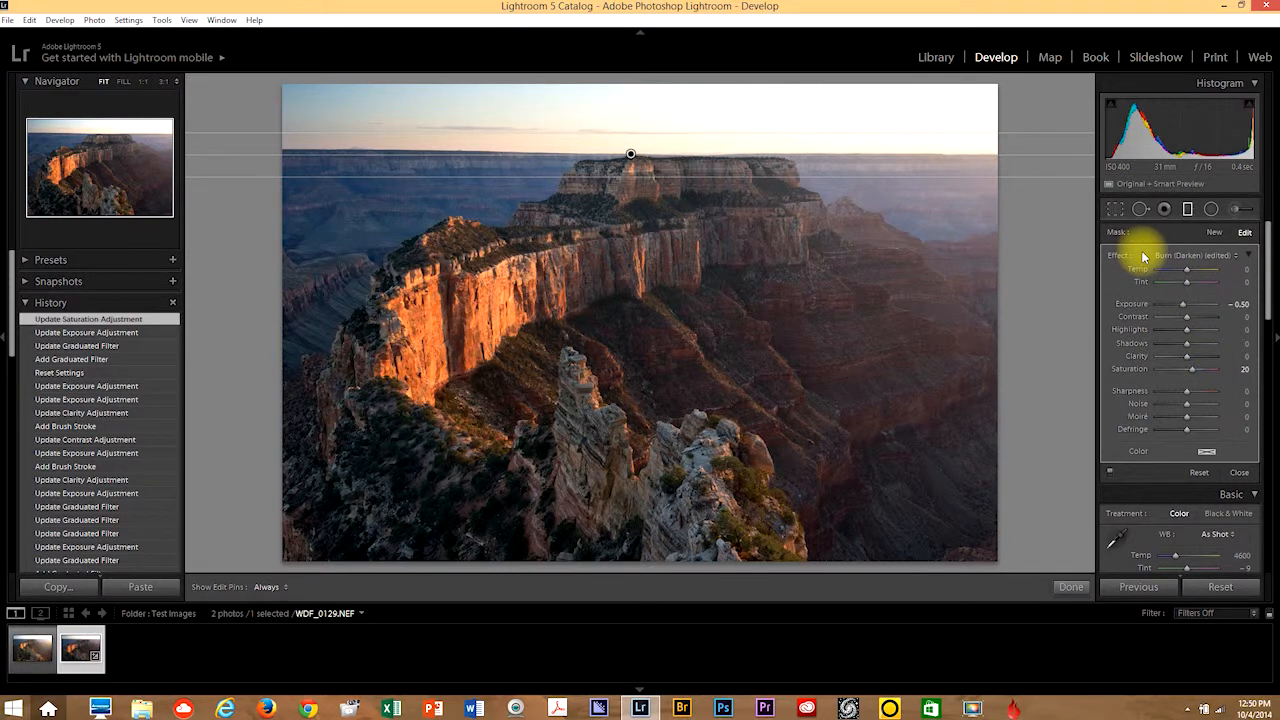
Paint an Adjustment Brush mask over the sunlit orange cliff face and set its highlights to -35
{"action": "left_click", "coordinate": [1235, 209]}
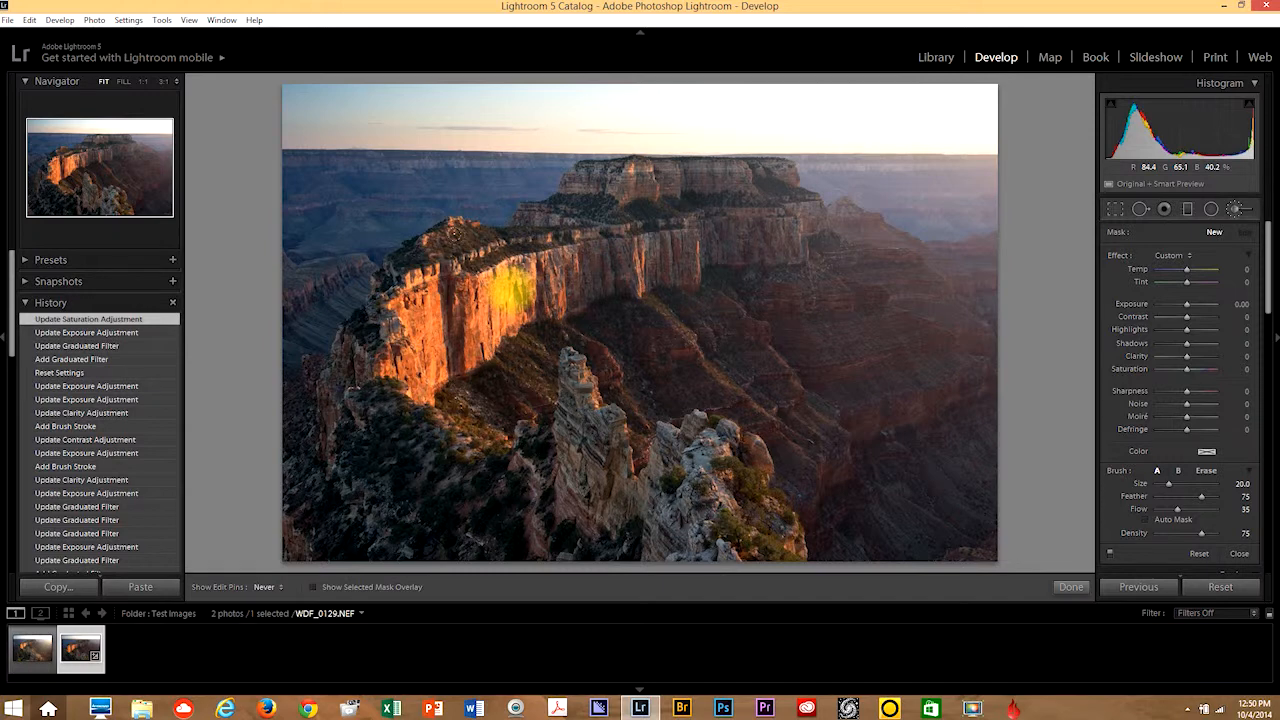
{"action": "left_click", "coordinate": [314, 588]}
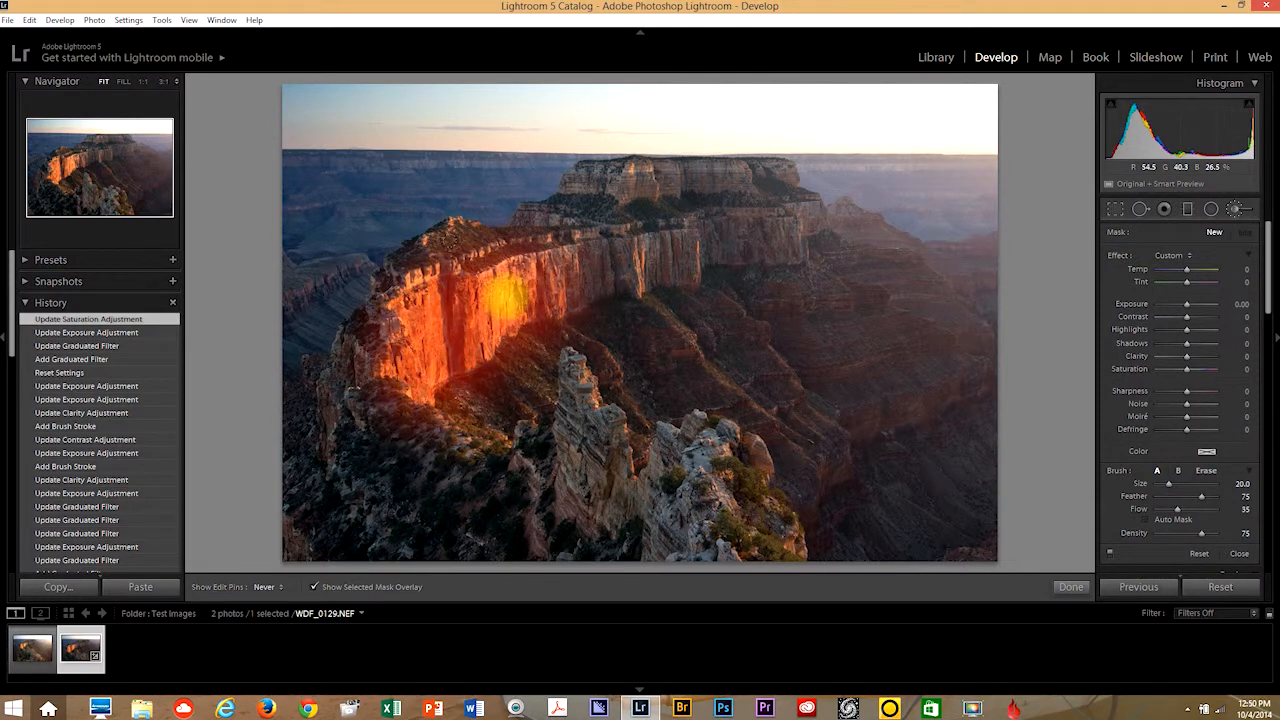
{"action": "left_click", "coordinate": [510, 298]}
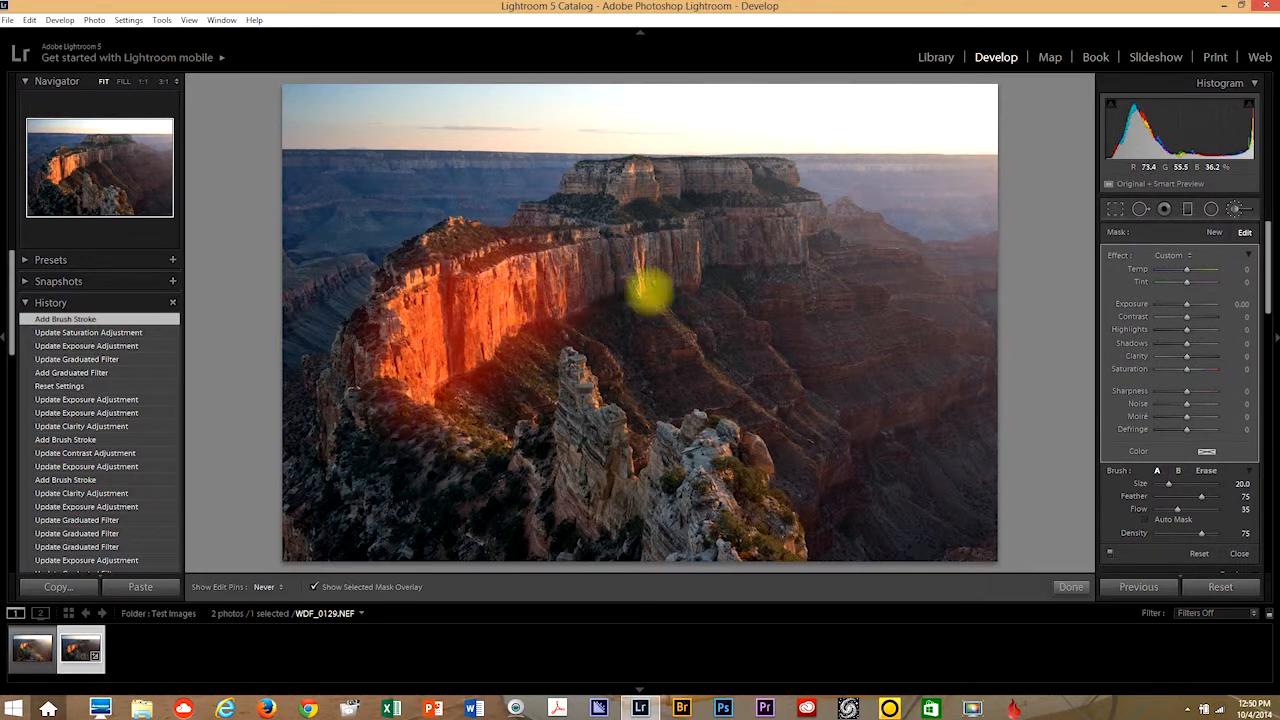
{"action": "left_click", "coordinate": [315, 588]}
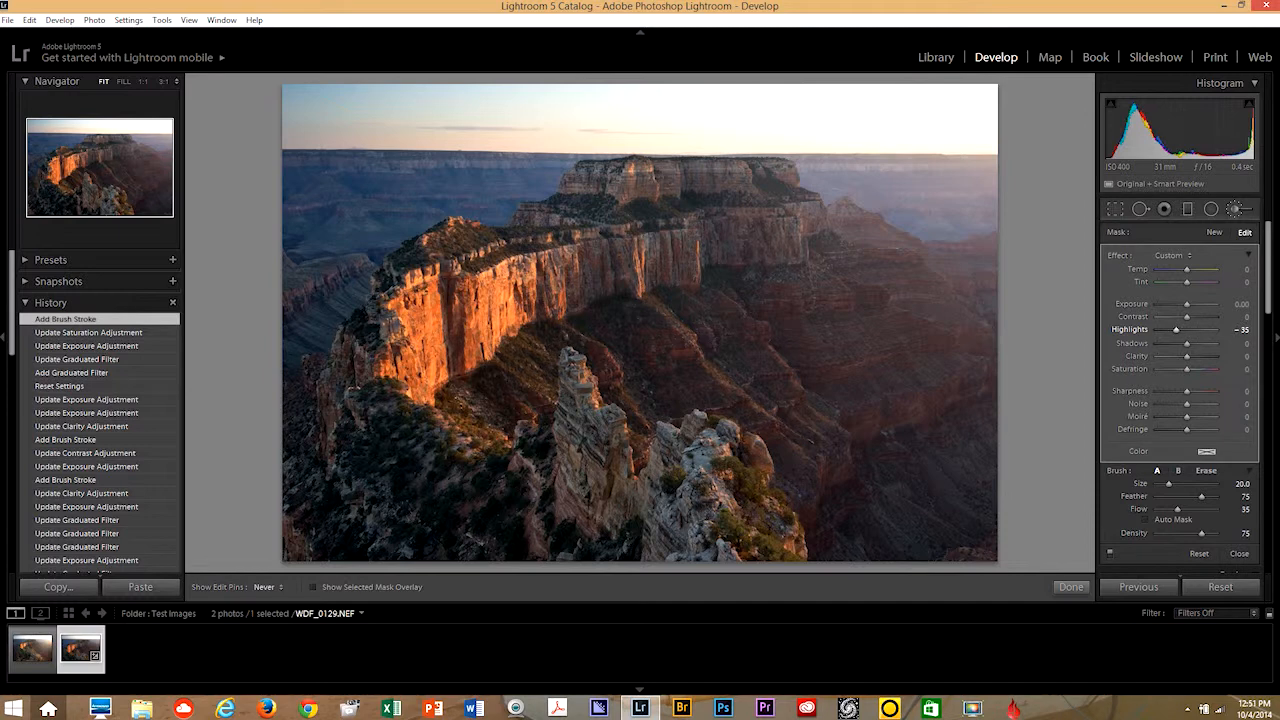
{"action": "left_click_drag", "start_coordinate": [1240, 335], "coordinate": [1240, 337]}
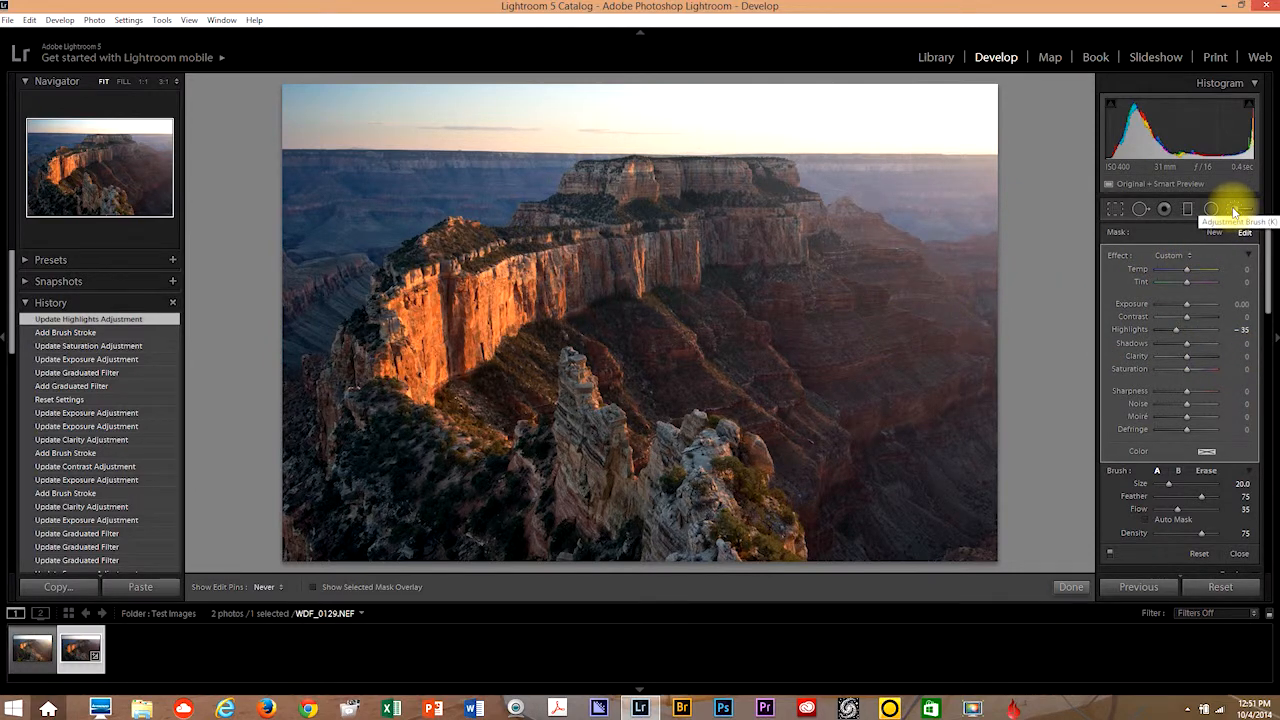
Paint a new Adjustment Brush mask over the far butte and the shaded canyon slopes right of the ridge, using the mask overlay
{"action": "left_click", "coordinate": [1216, 234]}
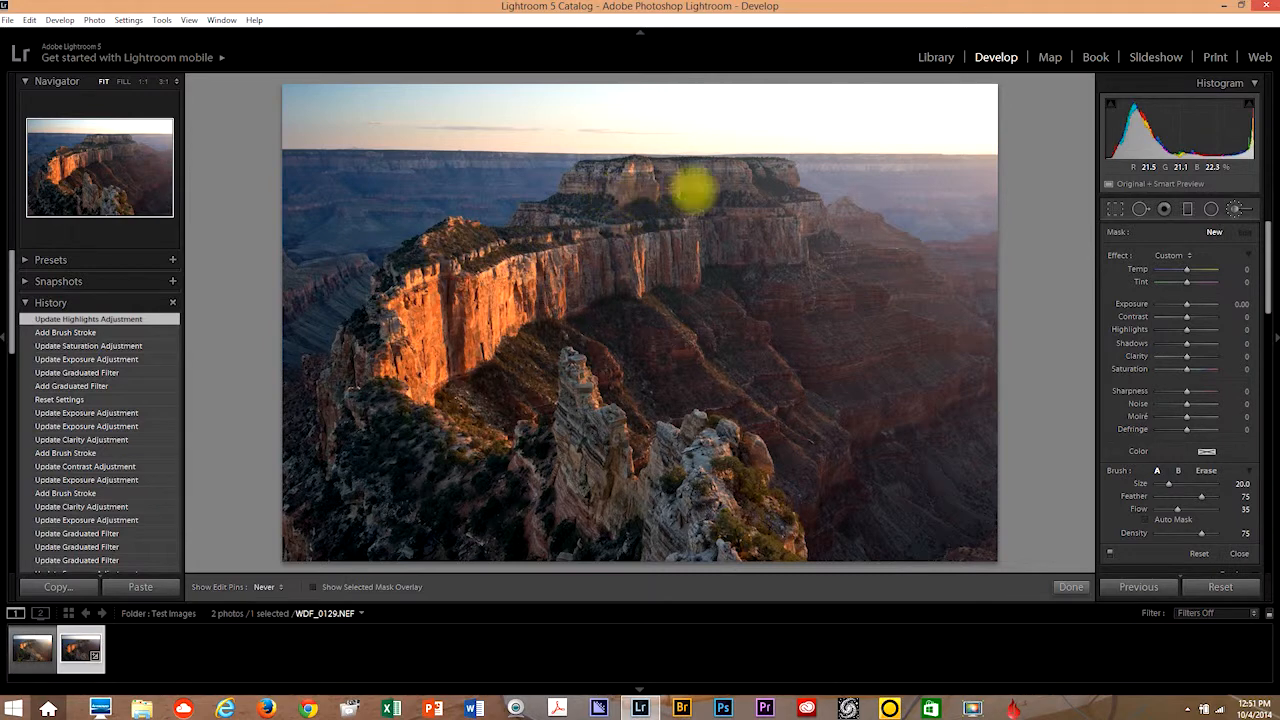
{"action": "left_click", "coordinate": [686, 263]}
{"action": "left_click", "coordinate": [313, 587]}
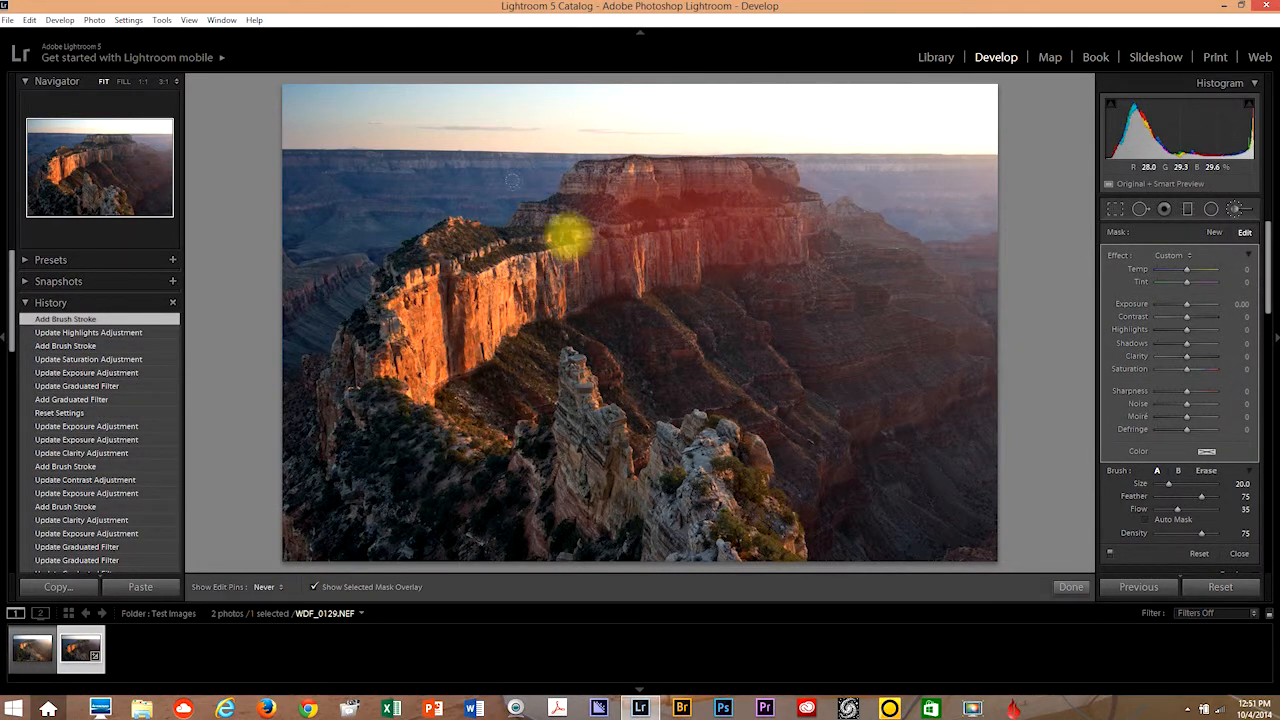
{"action": "mouse_move", "coordinate": [657, 275]}
{"action": "left_mouse_down"}
{"action": "mouse_move", "coordinate": [657, 286]}
{"action": "mouse_move", "coordinate": [934, 297]}
{"action": "mouse_move", "coordinate": [731, 357]}
{"action": "mouse_move", "coordinate": [635, 343]}
{"action": "mouse_move", "coordinate": [660, 389]}
{"action": "mouse_move", "coordinate": [826, 489]}
{"action": "mouse_move", "coordinate": [869, 494]}
{"action": "mouse_move", "coordinate": [947, 400]}
{"action": "left_mouse_up"}
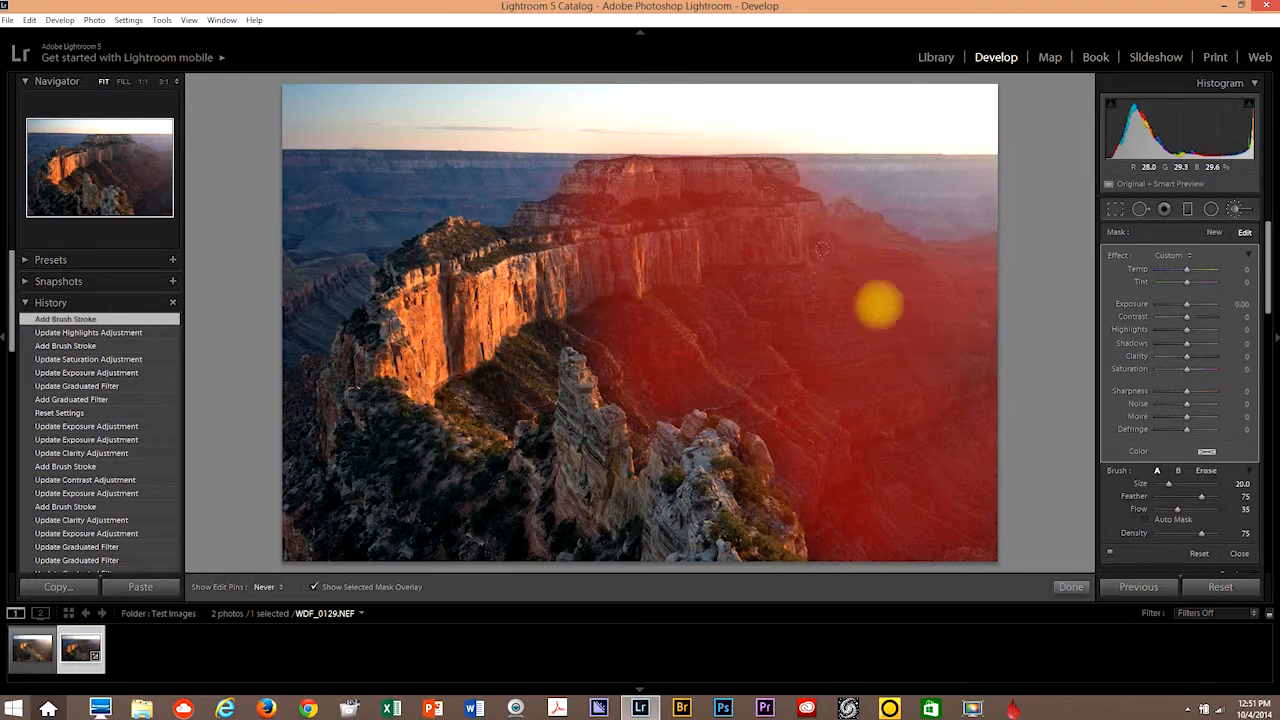
{"action": "left_click", "coordinate": [882, 436]}
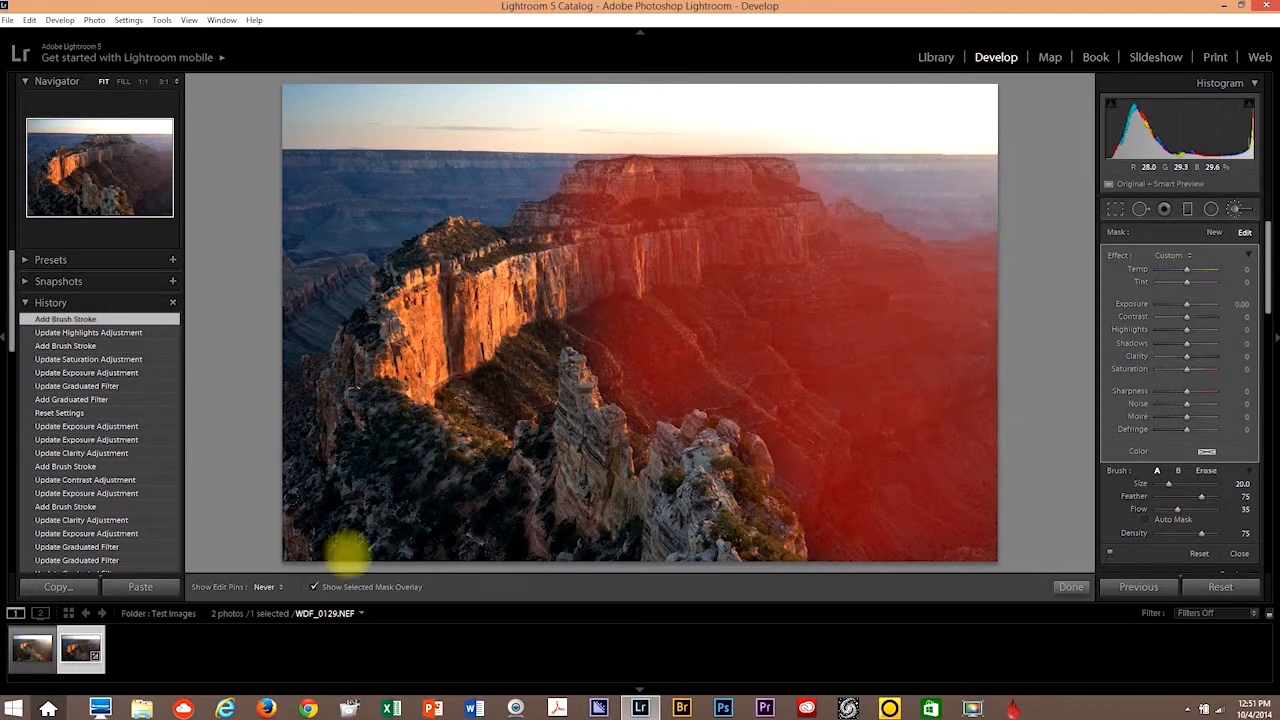
Hide the mask overlay and set the shaded canyon mask to exposure 0.50, clarity 30 and contrast 36
{"action": "left_click", "coordinate": [312, 587]}
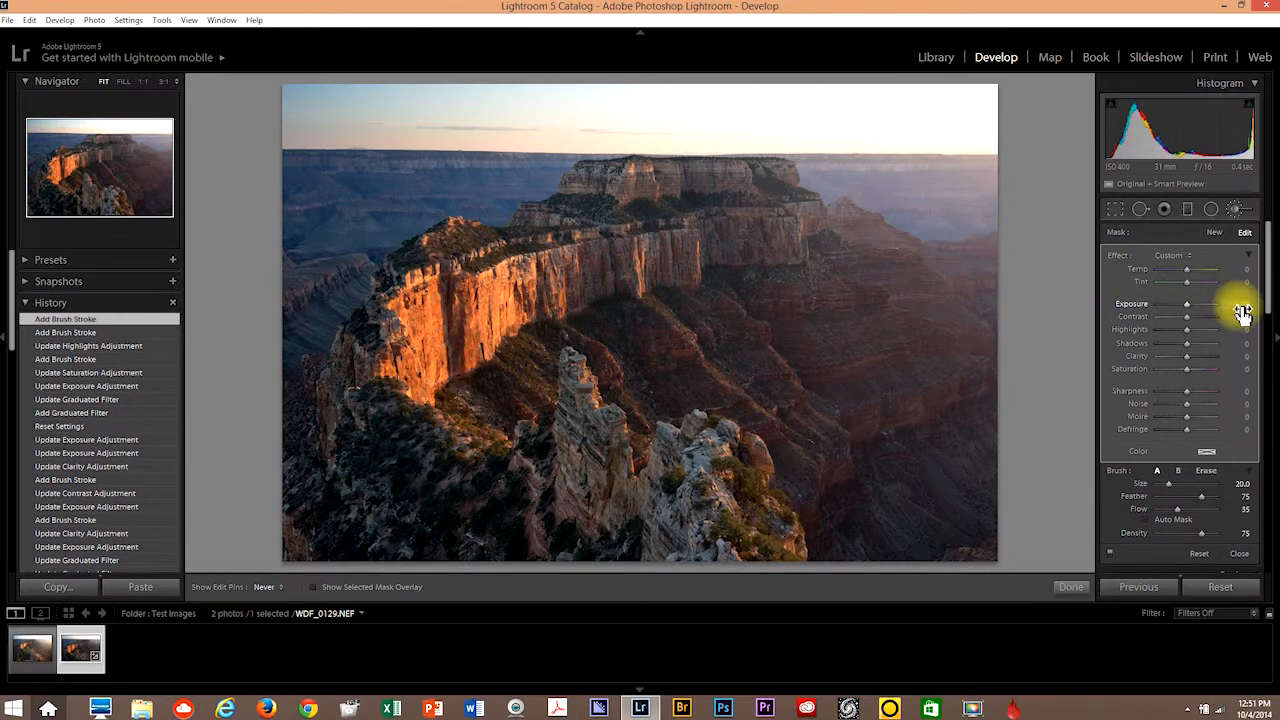
{"action": "left_click_drag", "start_coordinate": [1187, 303], "coordinate": [1191, 303]}
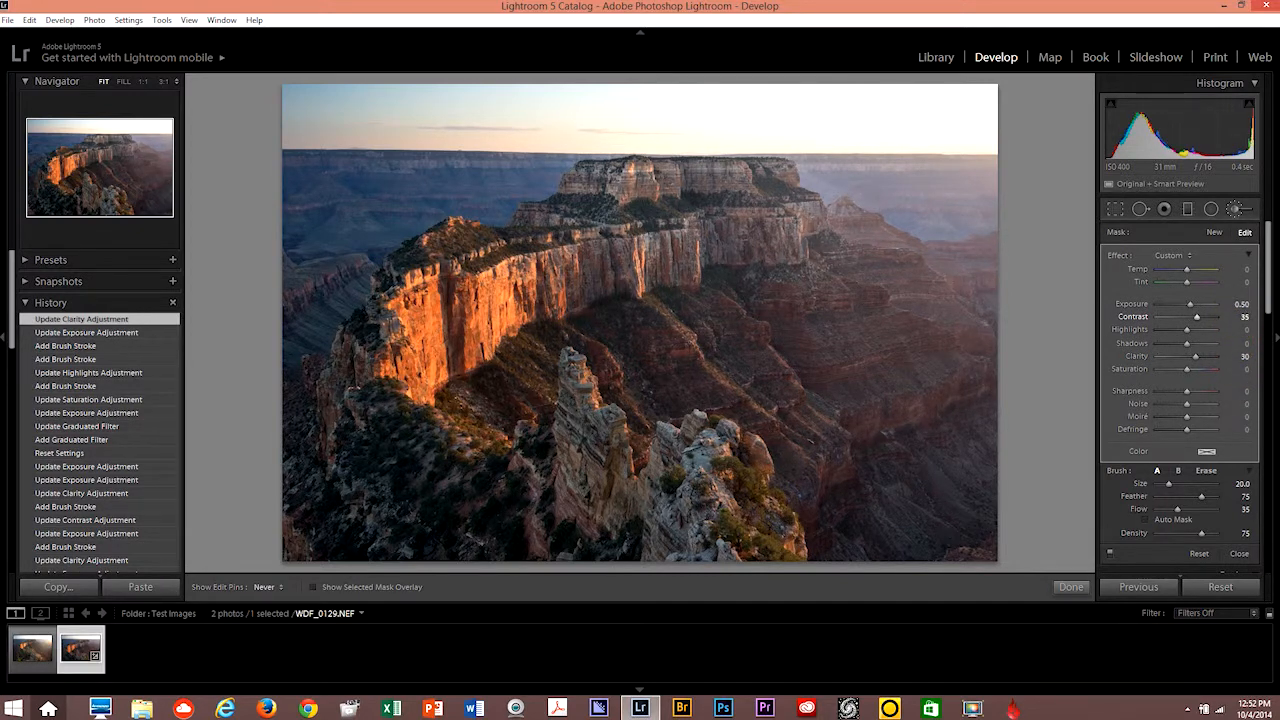
{"action": "left_click_drag", "start_coordinate": [1236, 317], "coordinate": [1240, 323]}
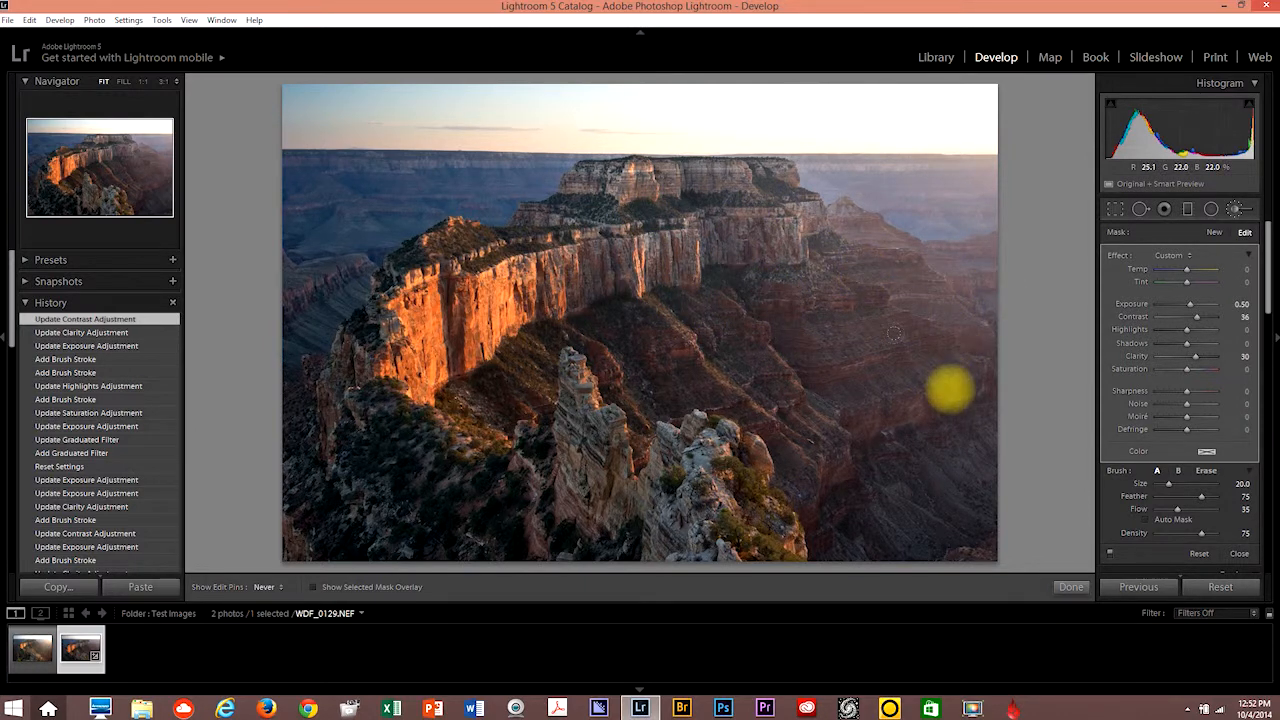
Paint a new Adjustment Brush mask over the dark, bushy slope in the photo's lower-left foreground, with the mask overlay shown
{"action": "left_click", "coordinate": [1214, 234]}
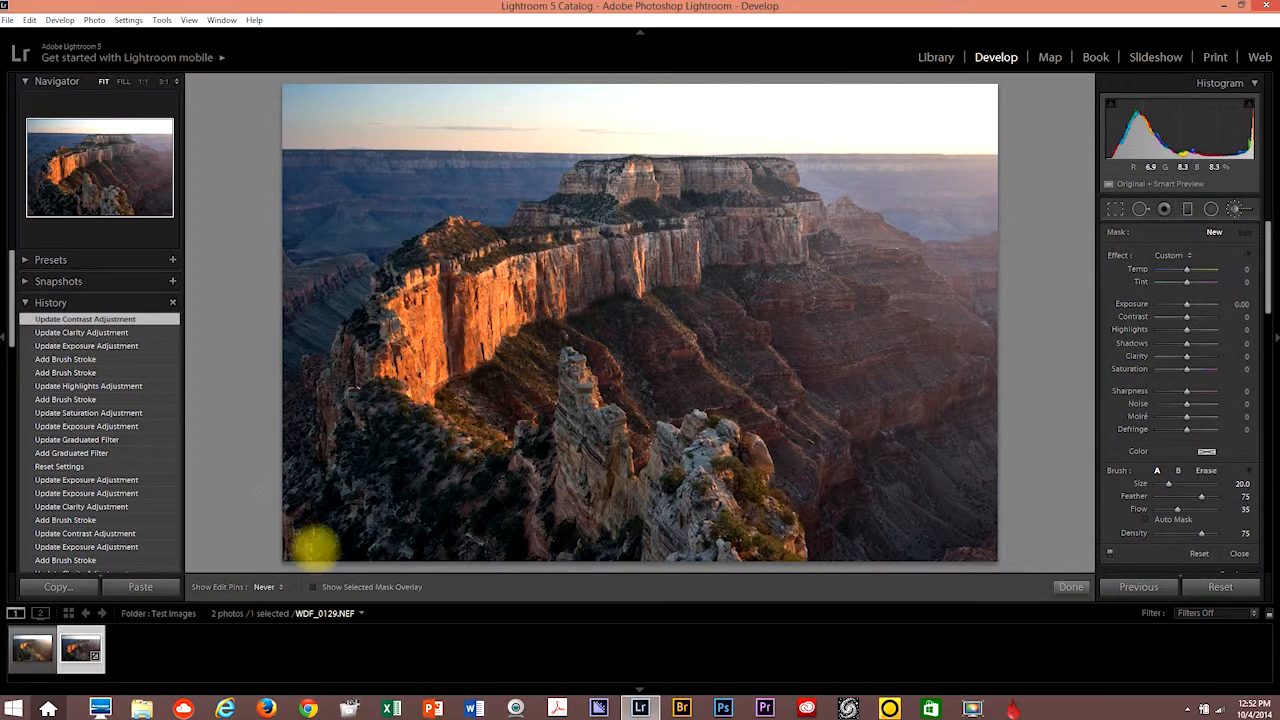
{"action": "left_click_drag", "start_coordinate": [357, 349], "coordinate": [318, 440]}
{"action": "left_click", "coordinate": [314, 587]}
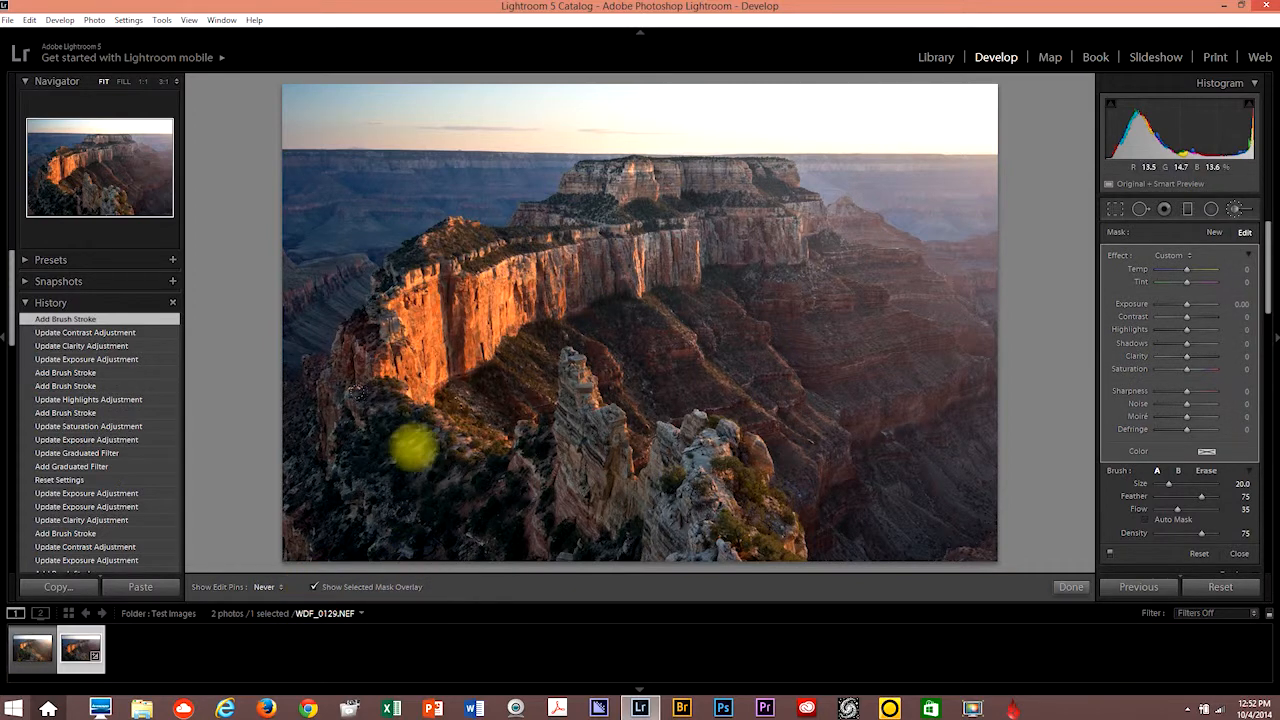
{"action": "mouse_move", "coordinate": [357, 443]}
{"action": "left_mouse_down"}
{"action": "mouse_move", "coordinate": [343, 506]}
{"action": "mouse_move", "coordinate": [331, 451]}
{"action": "mouse_move", "coordinate": [394, 463]}
{"action": "mouse_move", "coordinate": [592, 585]}
{"action": "left_mouse_up"}
{"action": "mouse_move", "coordinate": [537, 528]}
{"action": "left_mouse_down"}
{"action": "mouse_move", "coordinate": [362, 444]}
{"action": "mouse_move", "coordinate": [285, 474]}
{"action": "mouse_move", "coordinate": [297, 304]}
{"action": "mouse_move", "coordinate": [362, 422]}
{"action": "mouse_move", "coordinate": [491, 478]}
{"action": "mouse_move", "coordinate": [352, 412]}
{"action": "mouse_move", "coordinate": [307, 325]}
{"action": "mouse_move", "coordinate": [278, 446]}
{"action": "mouse_move", "coordinate": [304, 294]}
{"action": "mouse_move", "coordinate": [226, 499]}
{"action": "mouse_move", "coordinate": [274, 412]}
{"action": "mouse_move", "coordinate": [249, 505]}
{"action": "mouse_move", "coordinate": [315, 413]}
{"action": "mouse_move", "coordinate": [449, 481]}
{"action": "mouse_move", "coordinate": [348, 473]}
{"action": "mouse_move", "coordinate": [496, 499]}
{"action": "mouse_move", "coordinate": [311, 430]}
{"action": "left_mouse_up"}
{"action": "mouse_move", "coordinate": [369, 487]}
{"action": "left_mouse_down"}
{"action": "mouse_move", "coordinate": [329, 529]}
{"action": "mouse_move", "coordinate": [363, 477]}
{"action": "mouse_move", "coordinate": [437, 509]}
{"action": "mouse_move", "coordinate": [323, 543]}
{"action": "mouse_move", "coordinate": [443, 534]}
{"action": "mouse_move", "coordinate": [394, 555]}
{"action": "left_mouse_up"}
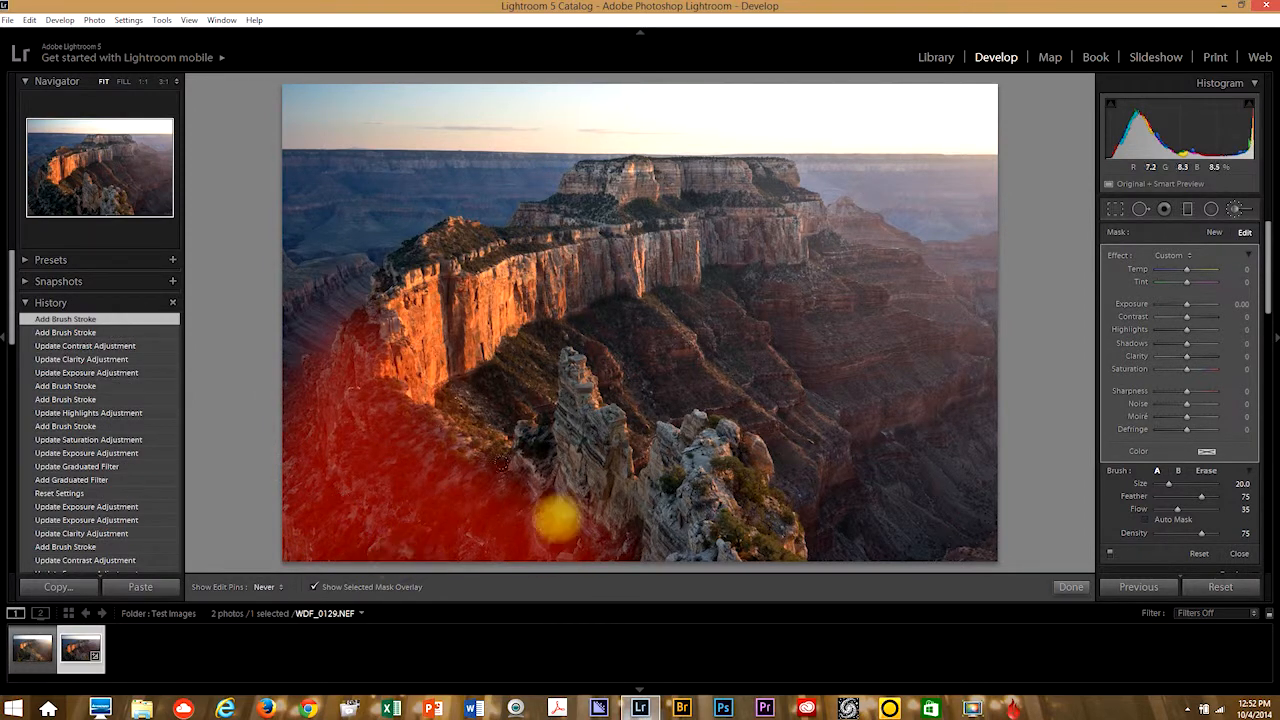
Hide the mask overlay and set the lower-left slope mask to exposure 1.00, contrast 15 and clarity 20
{"action": "left_click", "coordinate": [315, 587]}
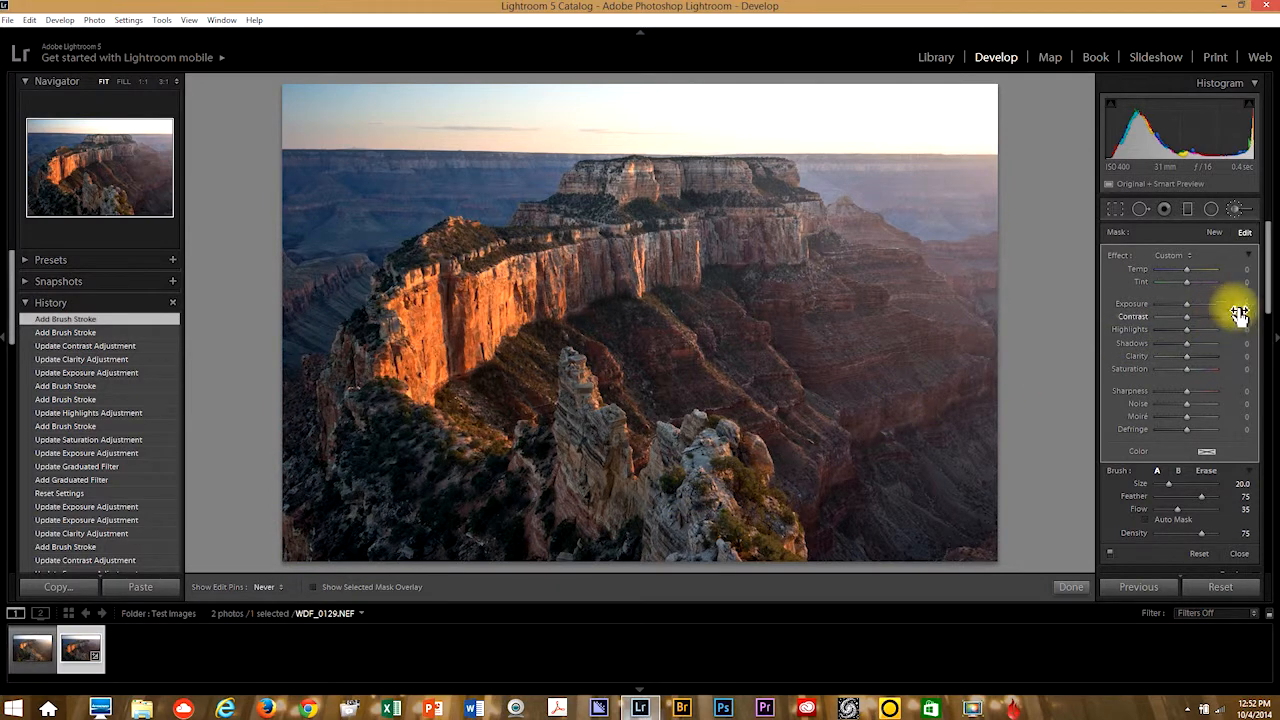
{"action": "left_click_drag", "start_coordinate": [1241, 310], "coordinate": [1262, 310]}
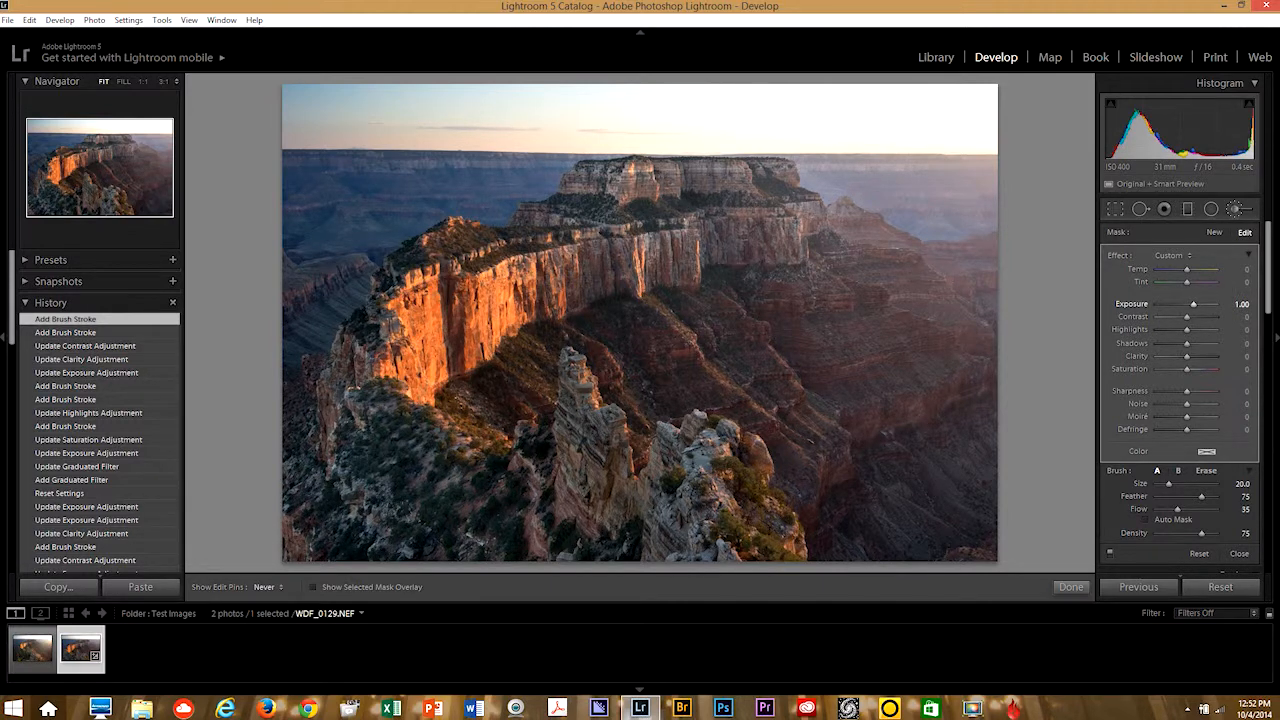
{"action": "key", "text": "Return"}
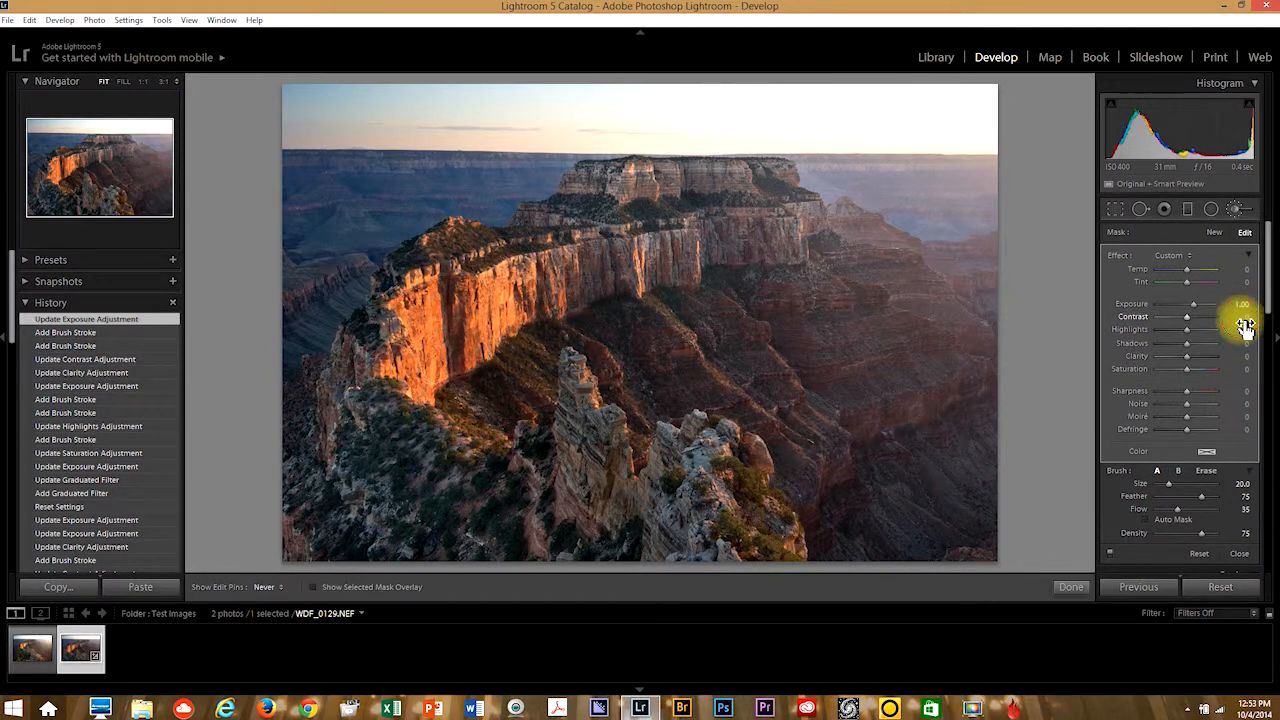
{"action": "left_click", "coordinate": [1245, 320]}
{"action": "type", "text": "6"}
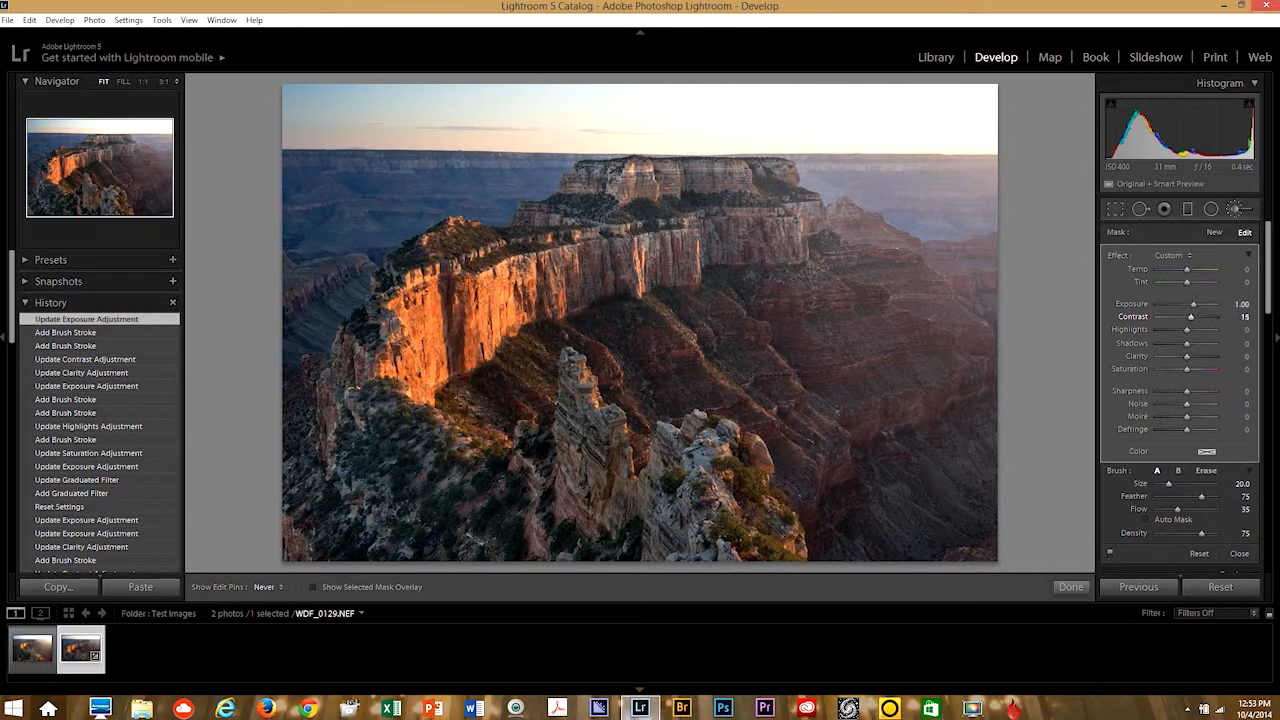
{"action": "key", "text": "Return"}
{"action": "left_click", "coordinate": [1241, 358]}
{"action": "type", "text": "2"}
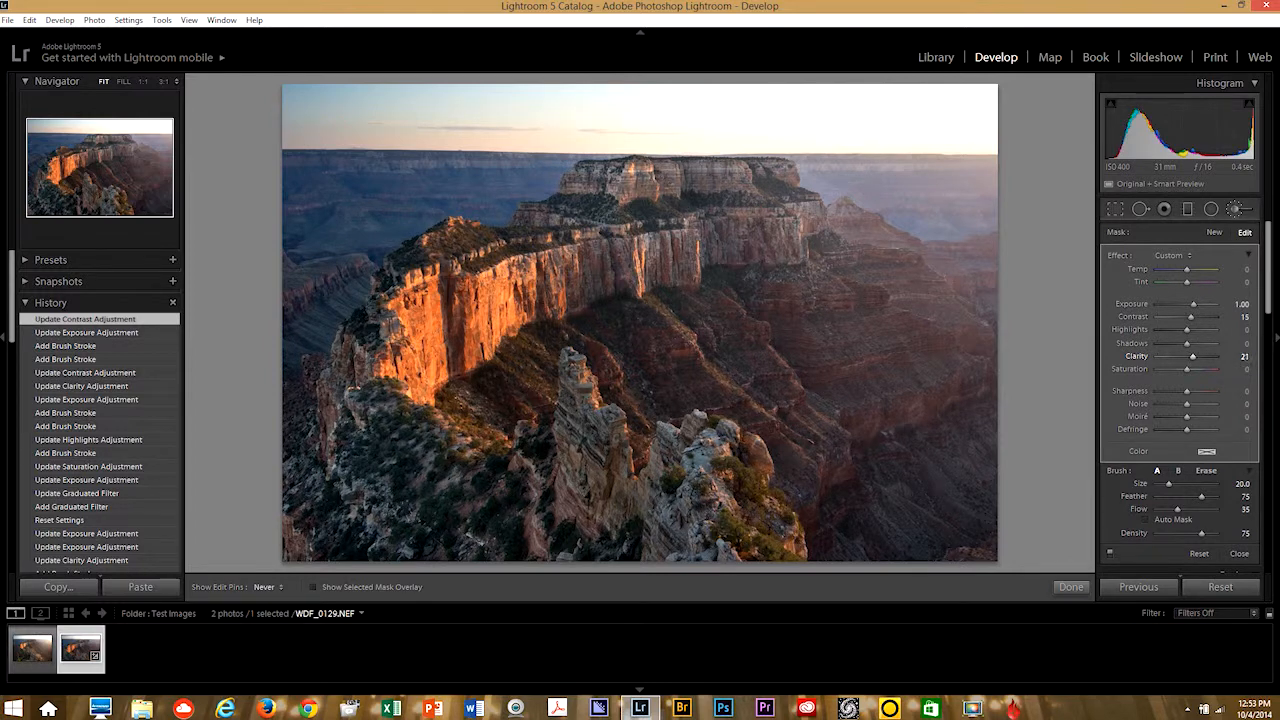
{"action": "type", "text": "0"}
{"action": "key", "text": "Return"}
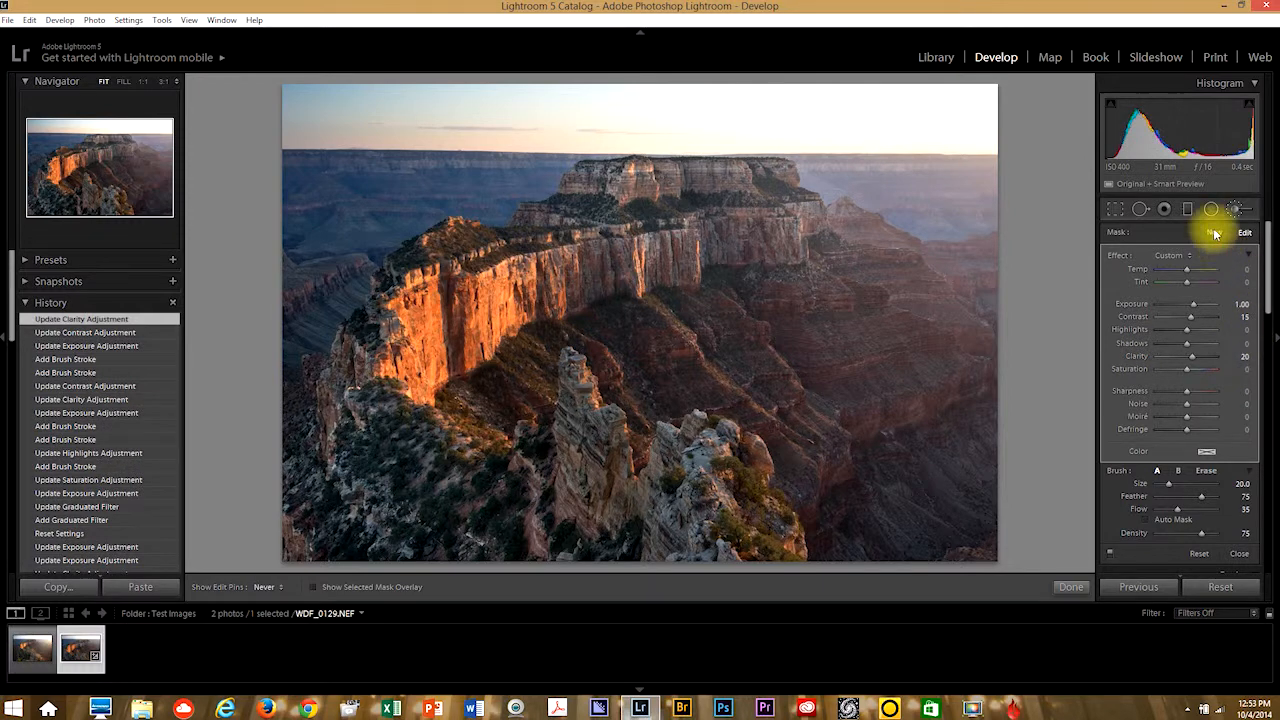
Paint a new Adjustment Brush mask over the rock spires in the centre foreground, with the mask overlay shown
{"action": "left_click", "coordinate": [1214, 232]}
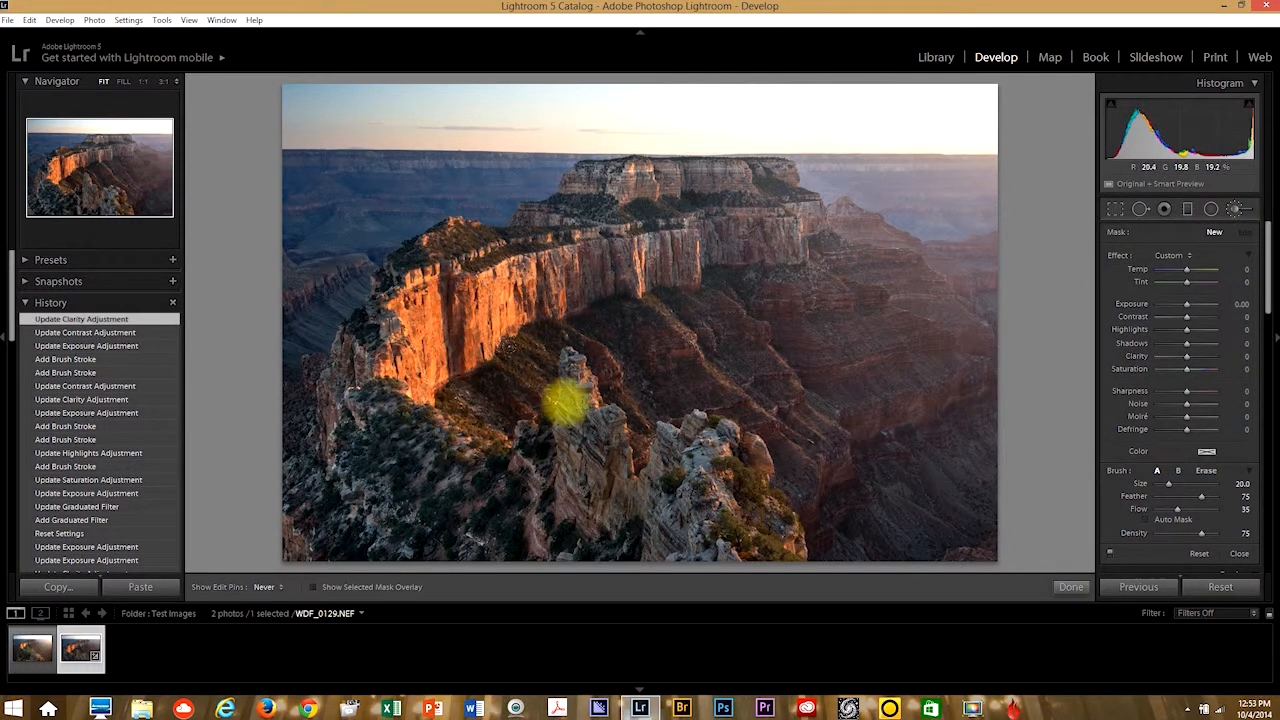
{"action": "left_click_drag", "start_coordinate": [570, 432], "coordinate": [585, 520]}
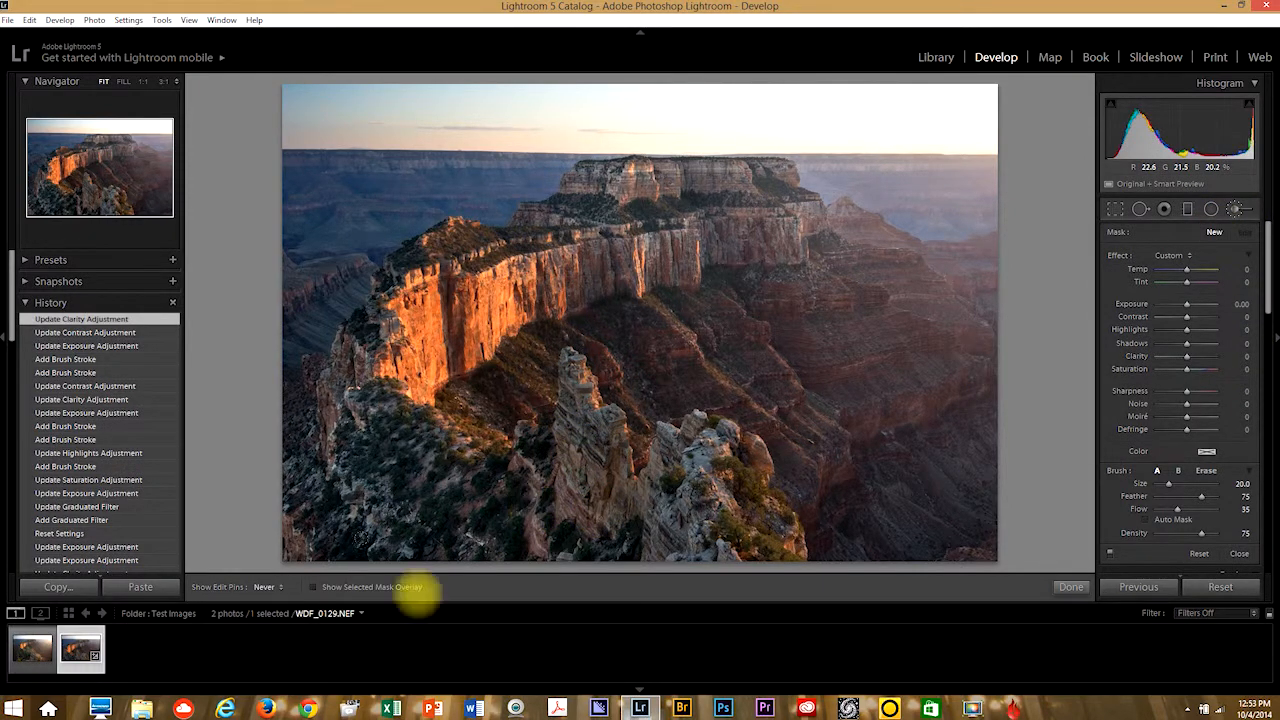
{"action": "left_click", "coordinate": [314, 587]}
{"action": "mouse_move", "coordinate": [565, 412]}
{"action": "left_mouse_down"}
{"action": "mouse_move", "coordinate": [603, 510]}
{"action": "mouse_move", "coordinate": [647, 555]}
{"action": "mouse_move", "coordinate": [694, 494]}
{"action": "mouse_move", "coordinate": [723, 496]}
{"action": "mouse_move", "coordinate": [663, 492]}
{"action": "mouse_move", "coordinate": [674, 513]}
{"action": "mouse_move", "coordinate": [634, 538]}
{"action": "mouse_move", "coordinate": [591, 495]}
{"action": "mouse_move", "coordinate": [574, 385]}
{"action": "mouse_move", "coordinate": [603, 516]}
{"action": "mouse_move", "coordinate": [683, 558]}
{"action": "mouse_move", "coordinate": [678, 494]}
{"action": "mouse_move", "coordinate": [721, 550]}
{"action": "mouse_move", "coordinate": [563, 533]}
{"action": "mouse_move", "coordinate": [596, 489]}
{"action": "mouse_move", "coordinate": [561, 360]}
{"action": "mouse_move", "coordinate": [608, 501]}
{"action": "mouse_move", "coordinate": [671, 547]}
{"action": "mouse_move", "coordinate": [713, 535]}
{"action": "mouse_move", "coordinate": [576, 498]}
{"action": "mouse_move", "coordinate": [673, 521]}
{"action": "mouse_move", "coordinate": [694, 560]}
{"action": "mouse_move", "coordinate": [646, 515]}
{"action": "mouse_move", "coordinate": [578, 508]}
{"action": "mouse_move", "coordinate": [640, 536]}
{"action": "left_mouse_up"}
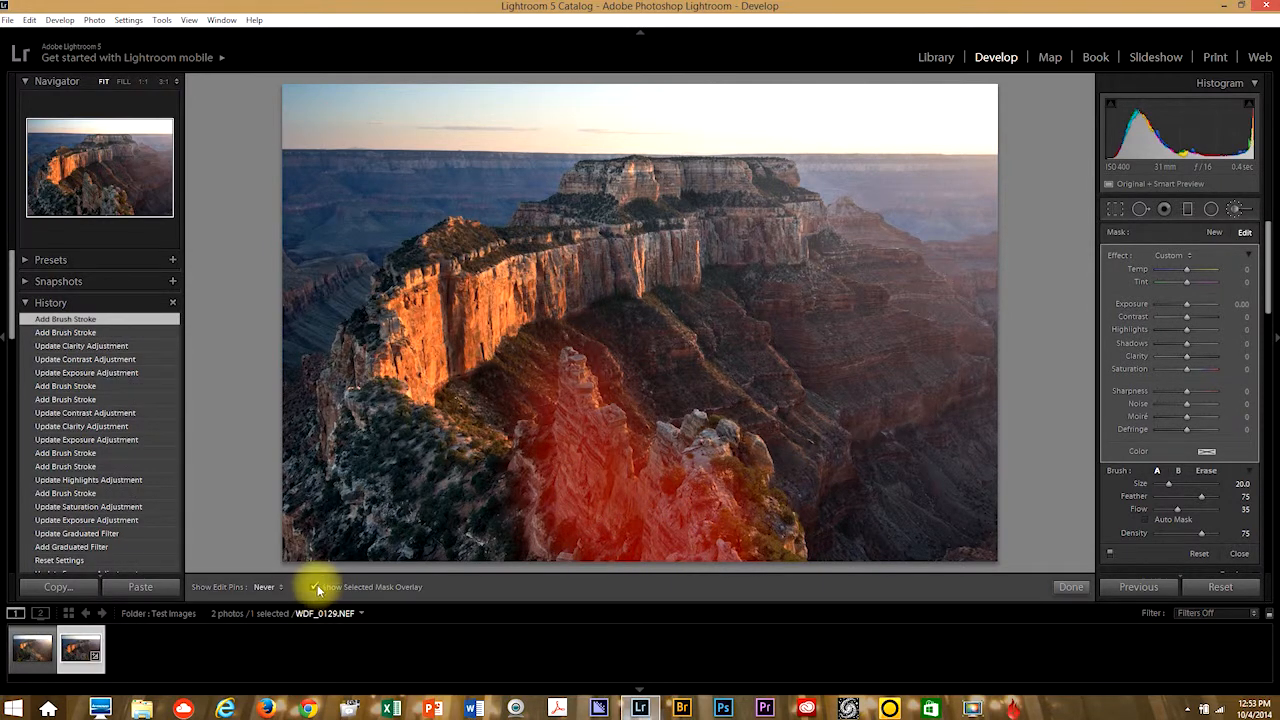
Hide the mask overlay and set the foreground rock mask to exposure 0.80 and clarity 18
{"action": "left_click", "coordinate": [314, 588]}
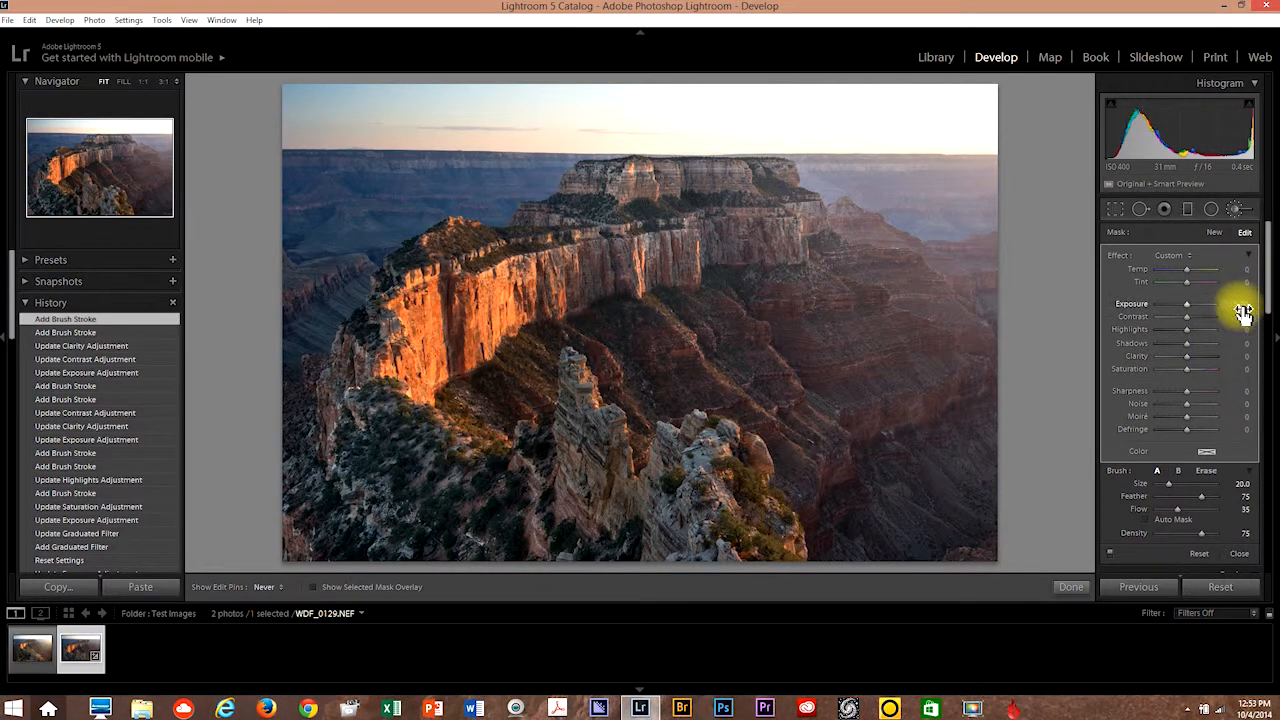
{"action": "left_click_drag", "start_coordinate": [1242, 311], "coordinate": [1258, 311]}
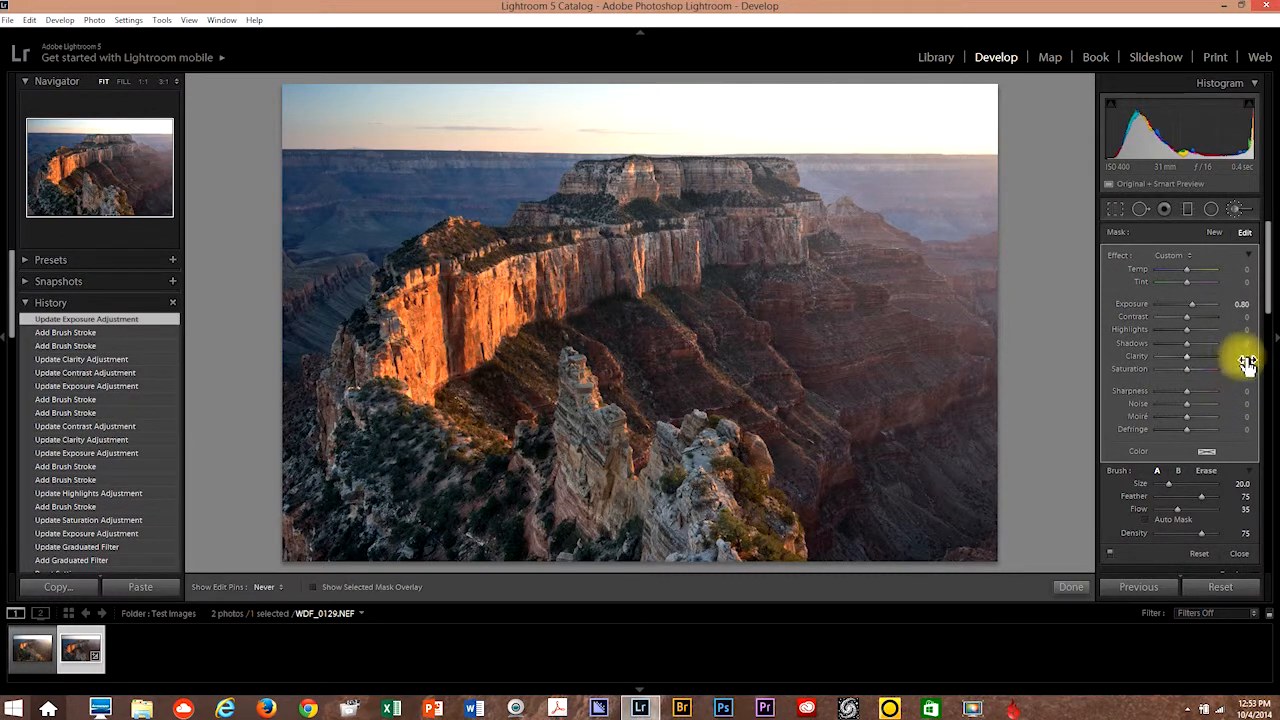
{"action": "left_click_drag", "start_coordinate": [1240, 362], "coordinate": [1246, 362]}
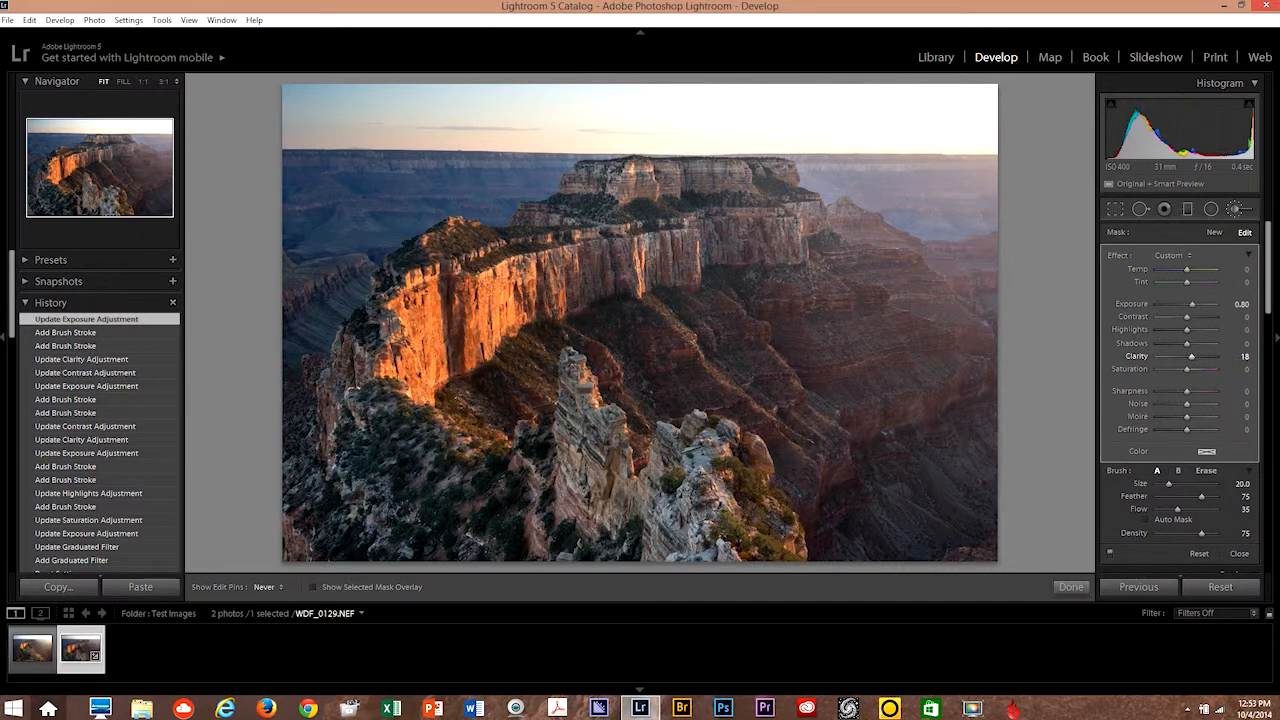
{"action": "left_click_drag", "start_coordinate": [1246, 362], "coordinate": [1240, 363]}
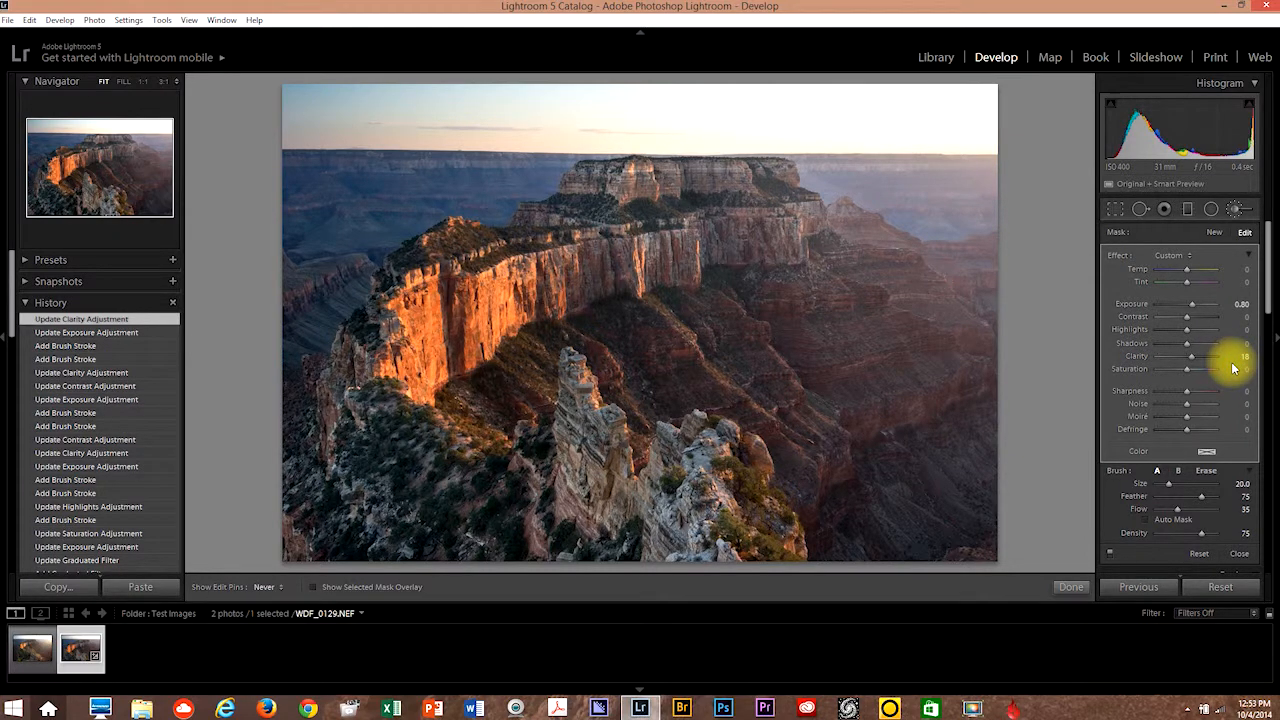
Add a diagonal graduated filter from the photo's upper-right corner down toward the cliffs, with temperature 31 and tint about 20, and close the filter
{"action": "left_click", "coordinate": [1187, 210]}
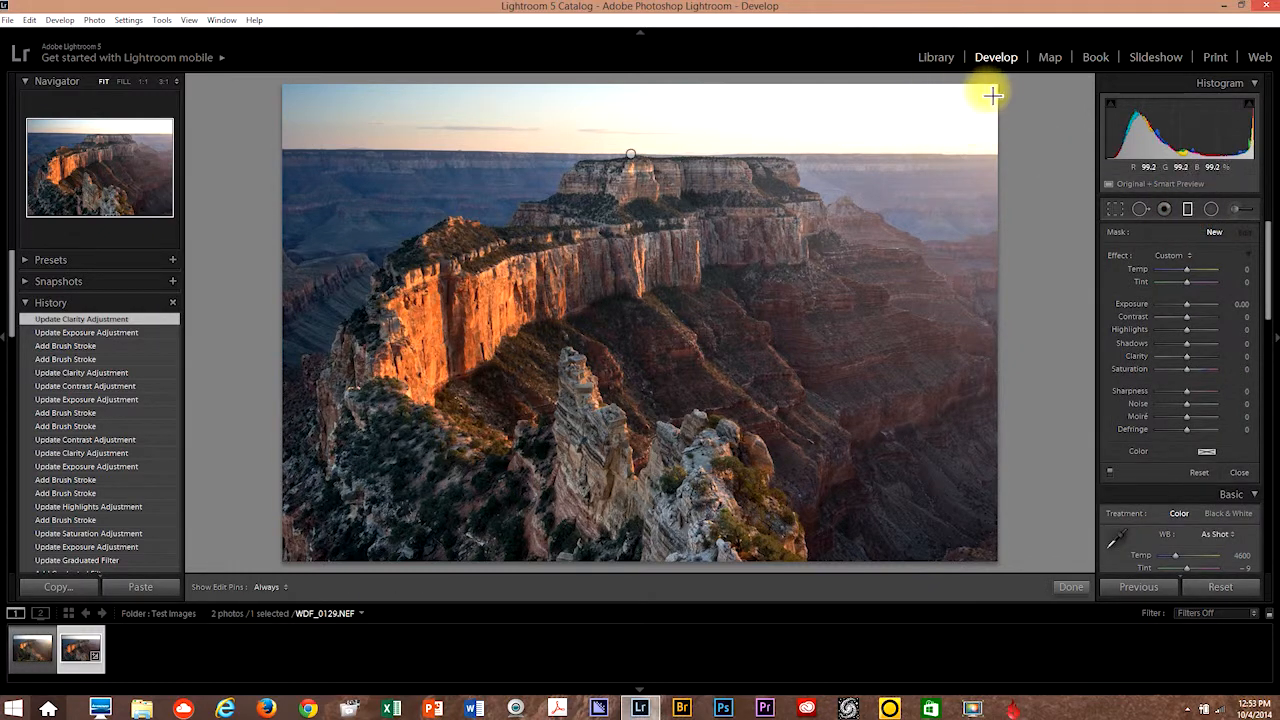
{"action": "left_click_drag", "start_coordinate": [997, 92], "coordinate": [862, 235]}
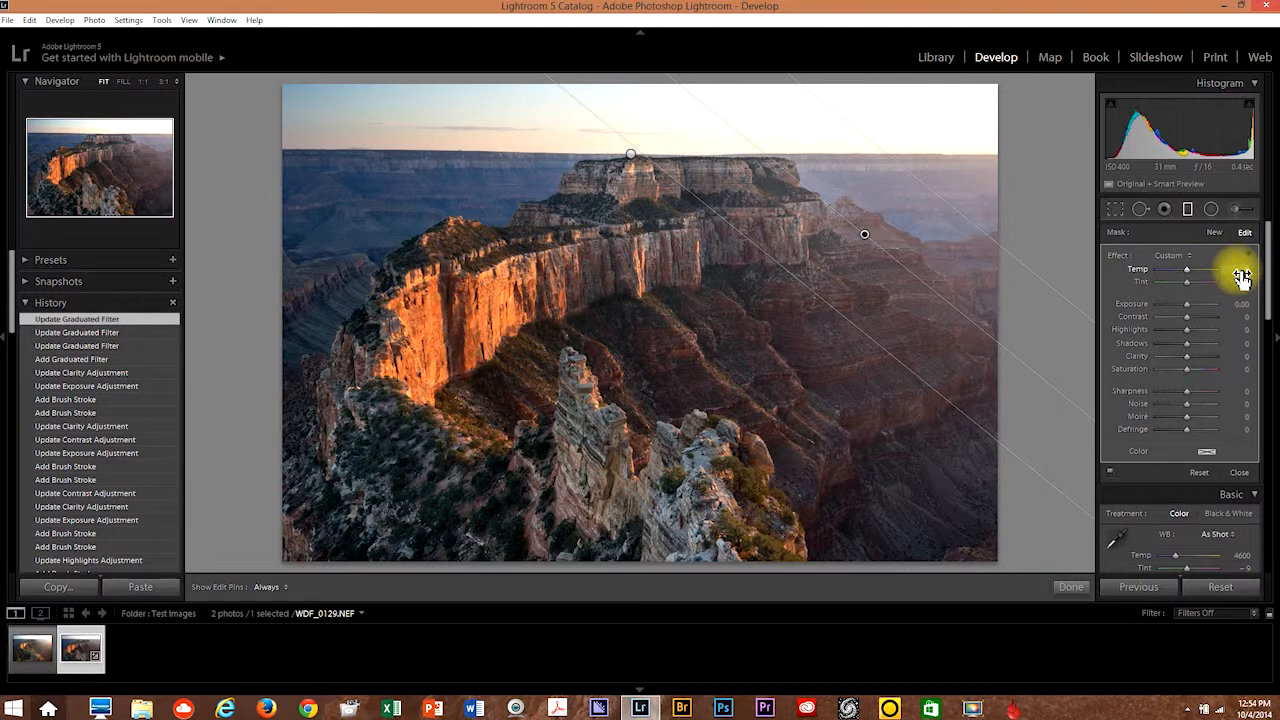
{"action": "left_click_drag", "start_coordinate": [1242, 278], "coordinate": [1248, 278]}
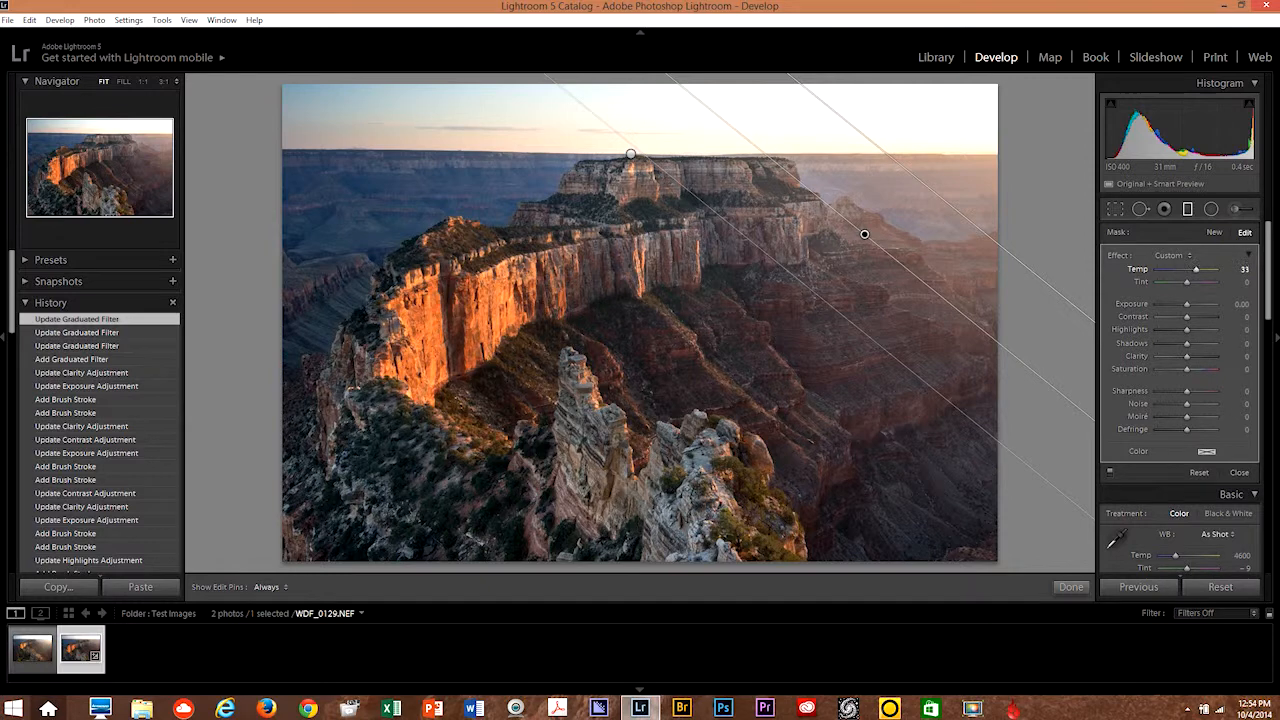
{"action": "left_click_drag", "start_coordinate": [1245, 269], "coordinate": [1241, 271]}
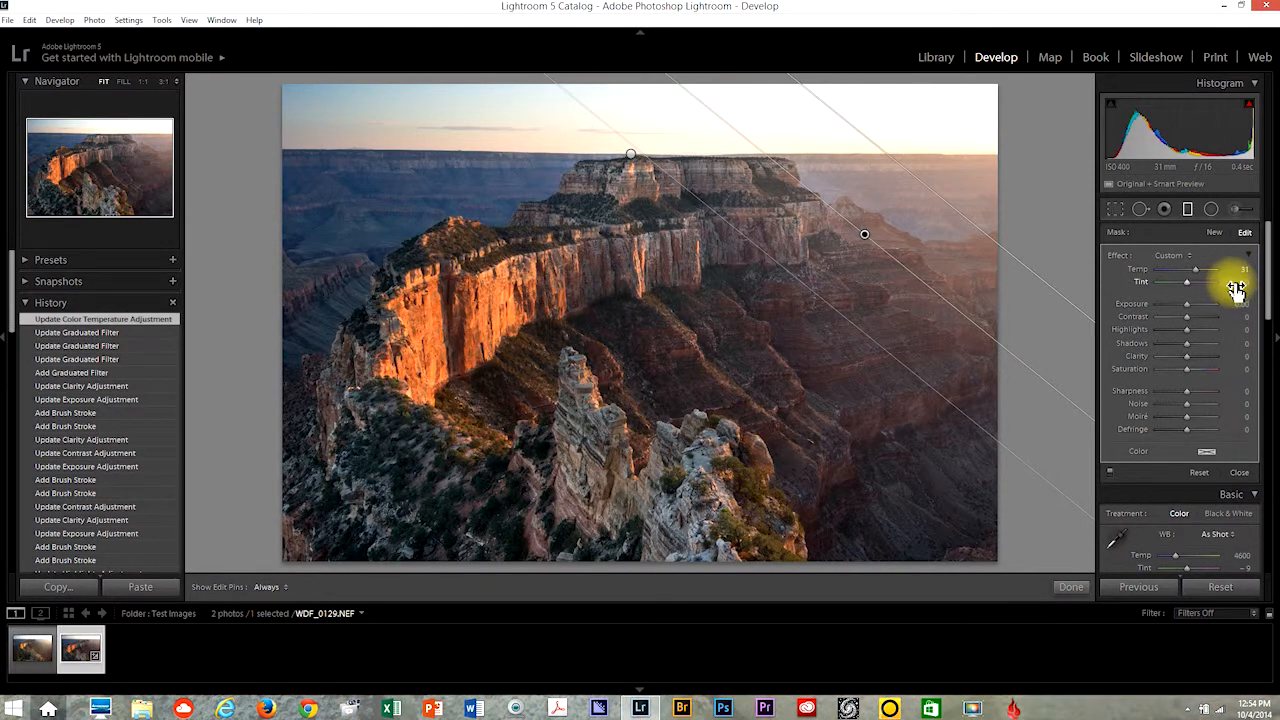
{"action": "left_click_drag", "start_coordinate": [1236, 288], "coordinate": [1244, 288]}
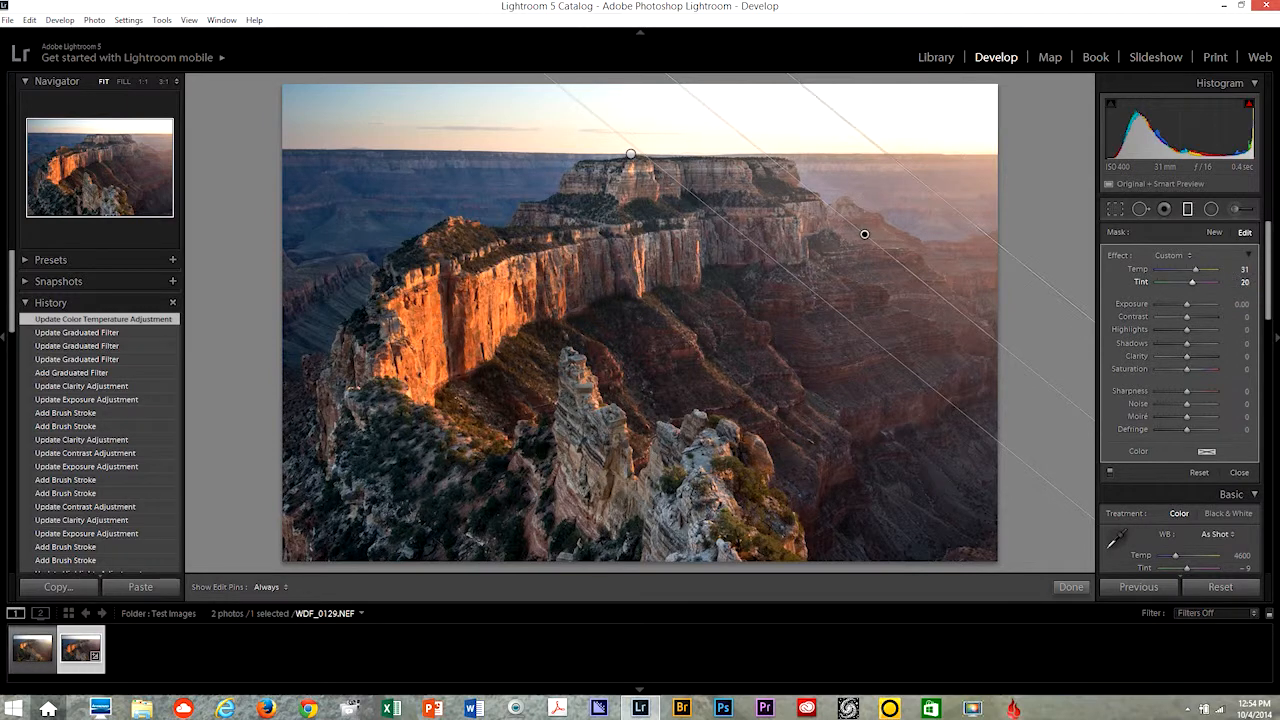
{"action": "left_click_drag", "start_coordinate": [1236, 288], "coordinate": [1234, 288]}
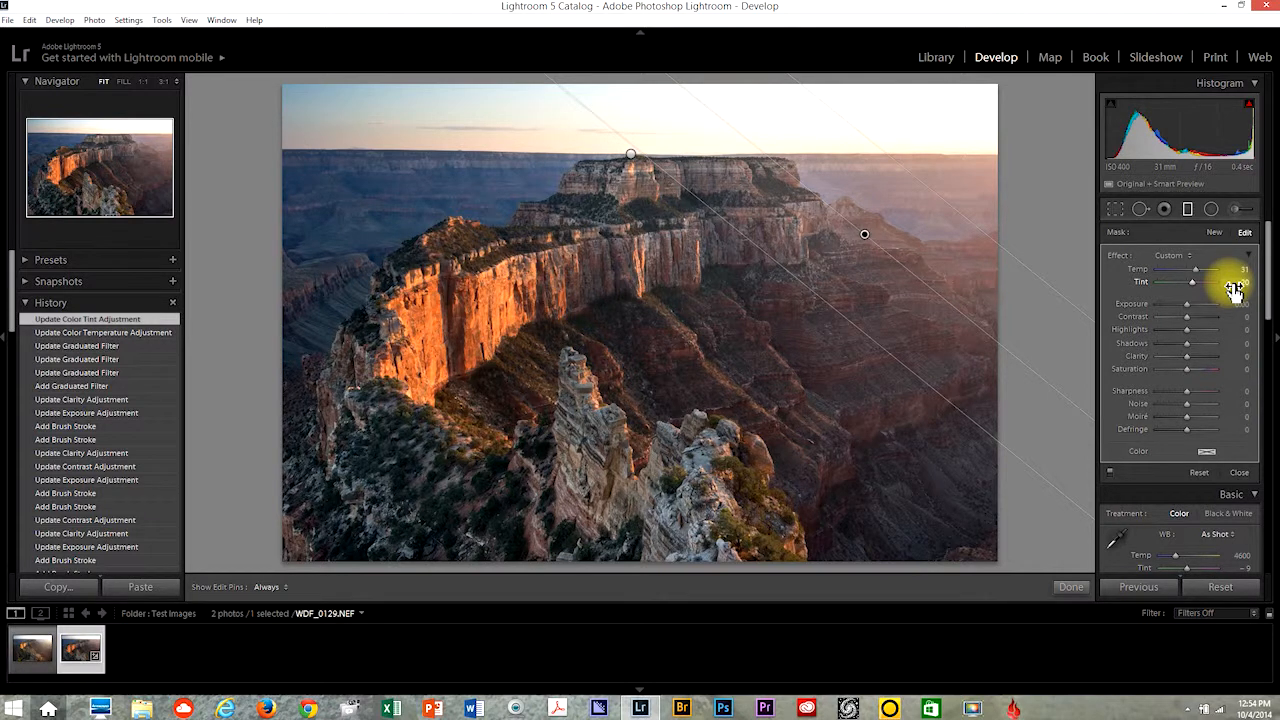
{"action": "left_click", "coordinate": [1186, 210]}
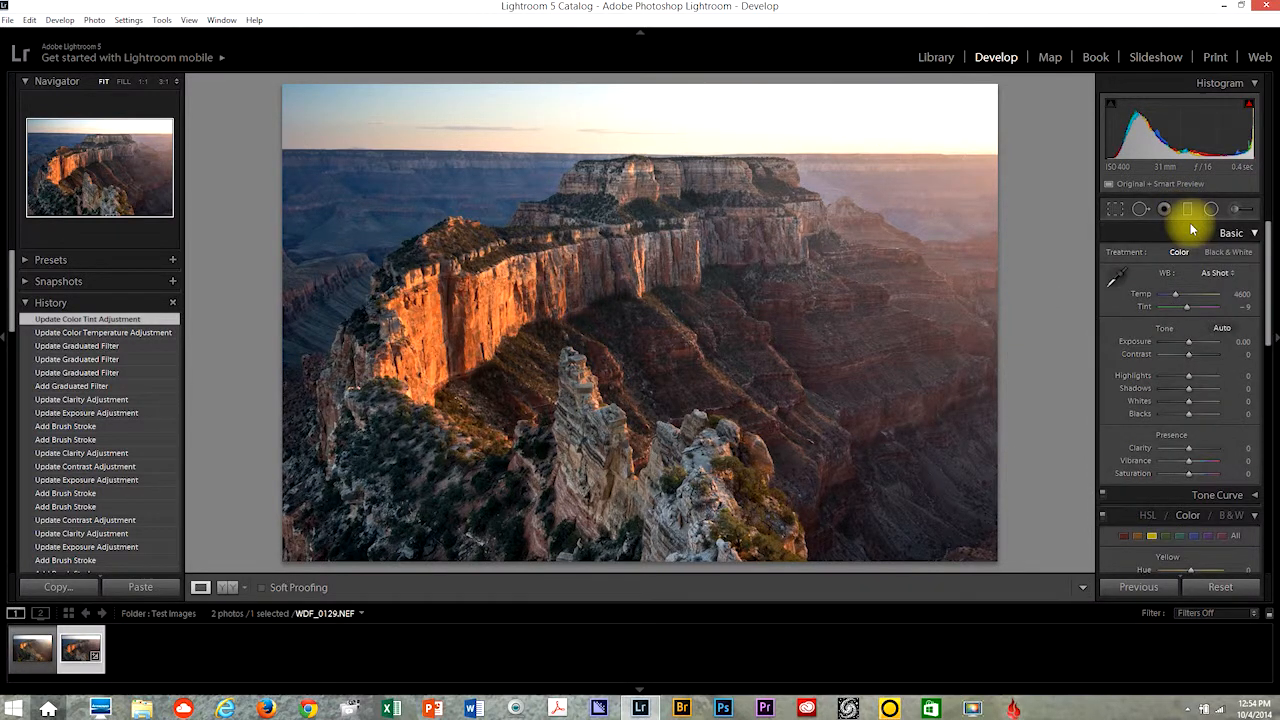